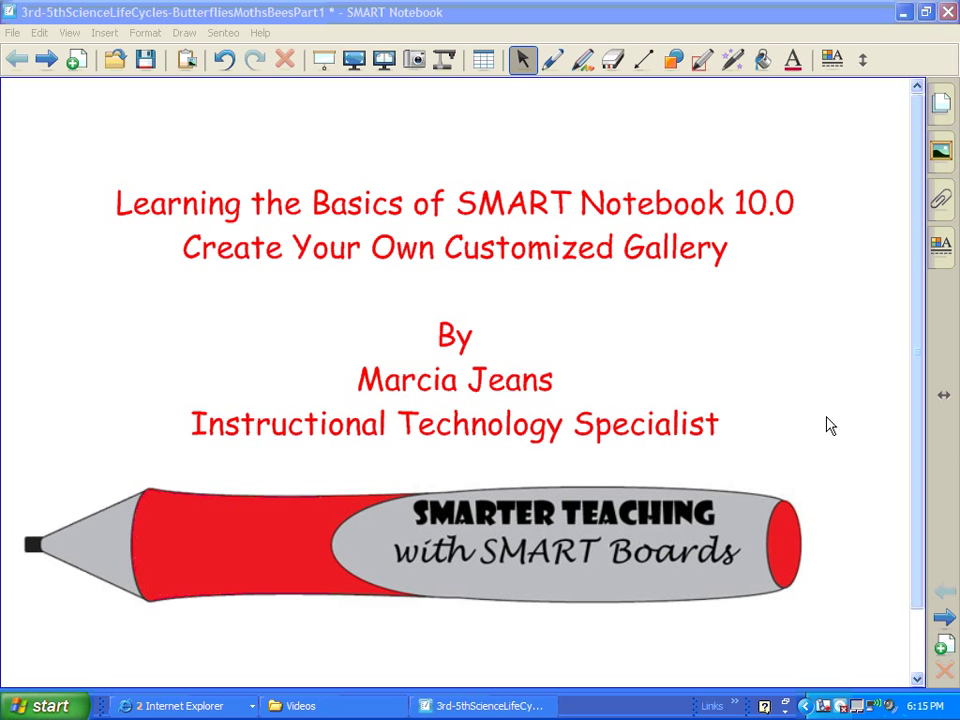
Step: Create a new Gallery folder named 'Life Cycles' under My Content
click(942, 152)
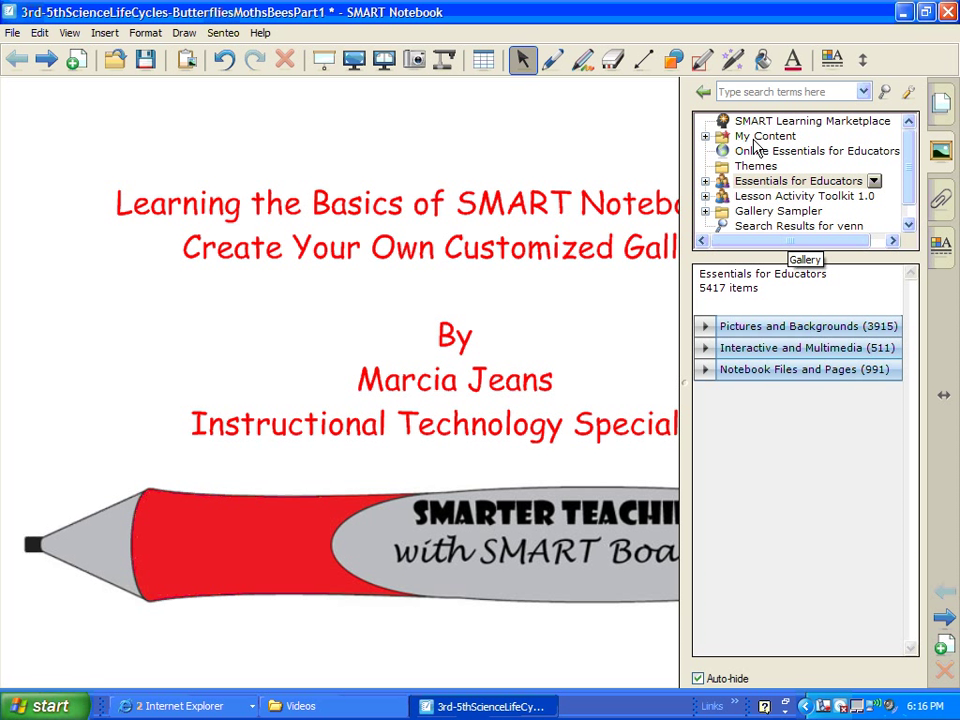
click(756, 146)
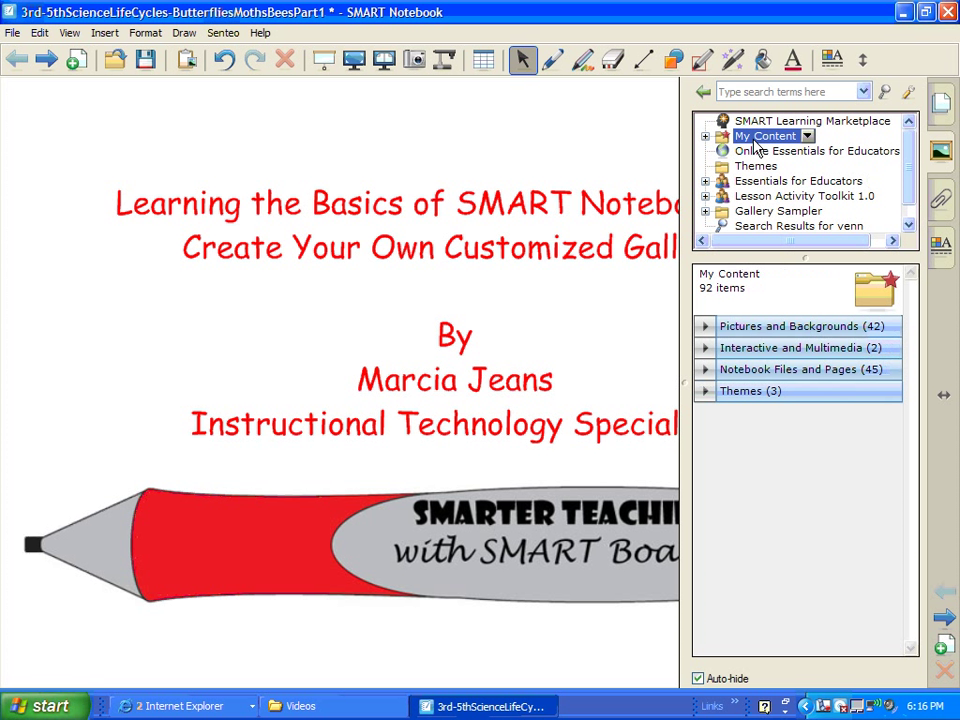
click(807, 138)
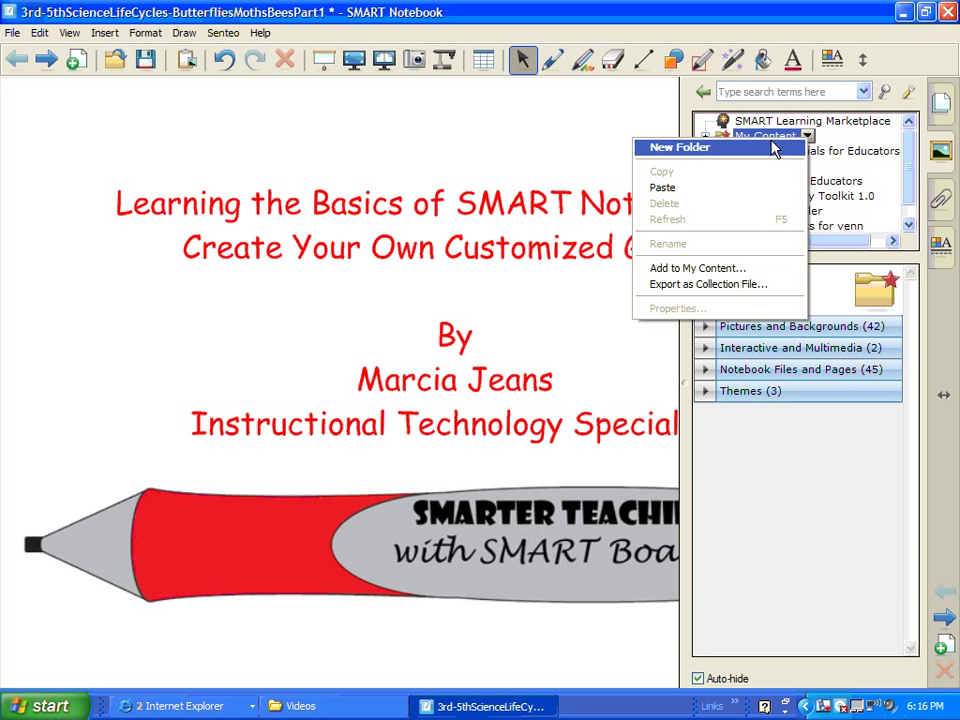
click(772, 150)
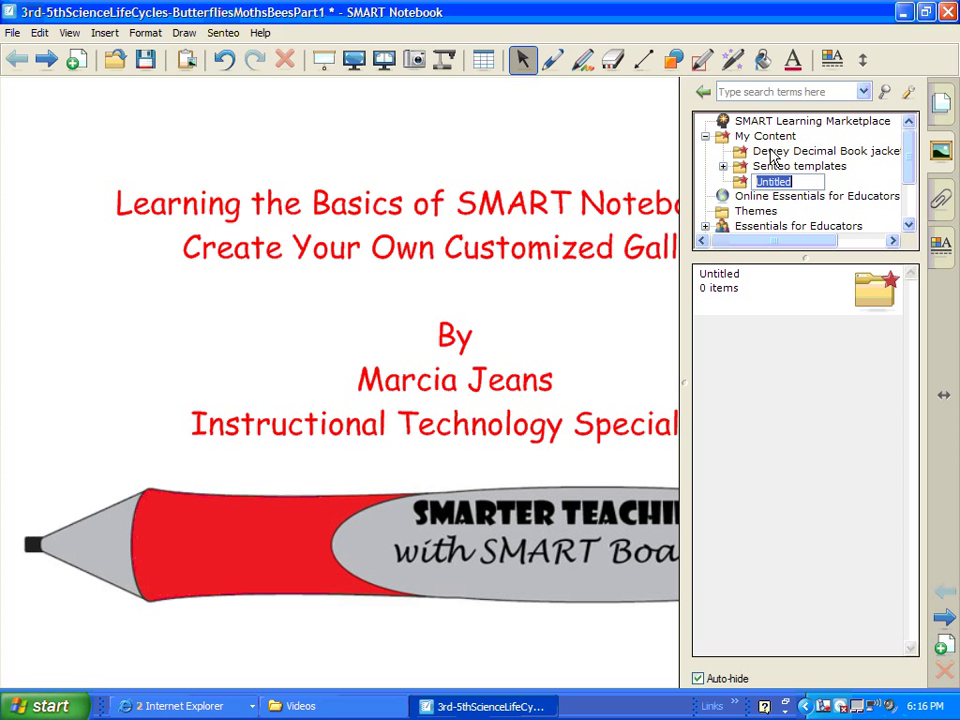
text(Life )
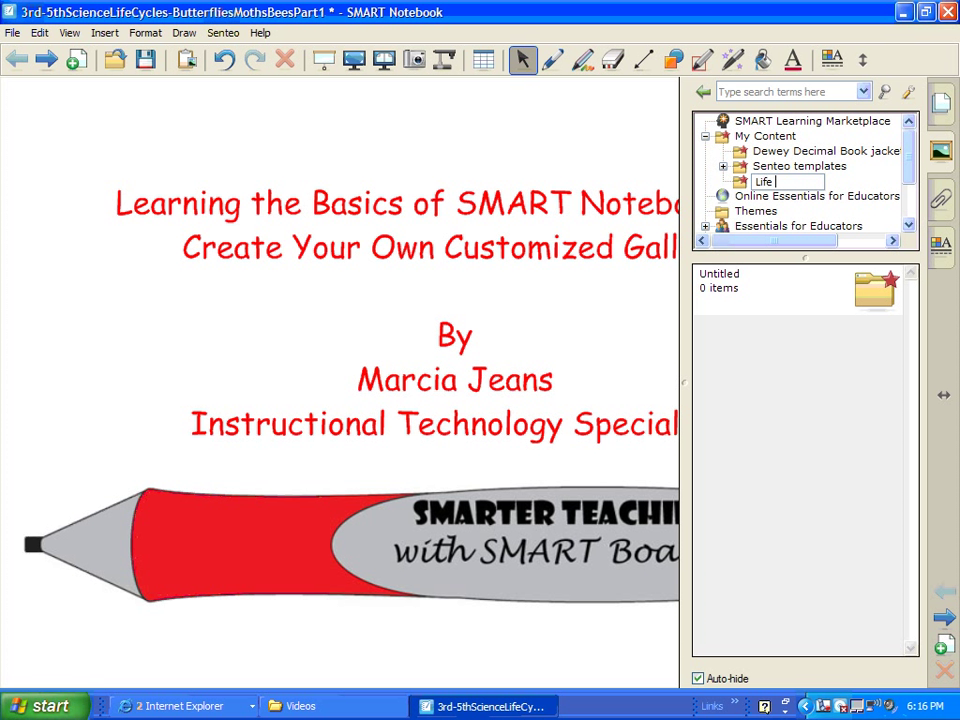
text(Cycles)
Step: Confirm the Life Cycles folder name and move to the Butterflies, Moths, and Bees page
click(501, 167)
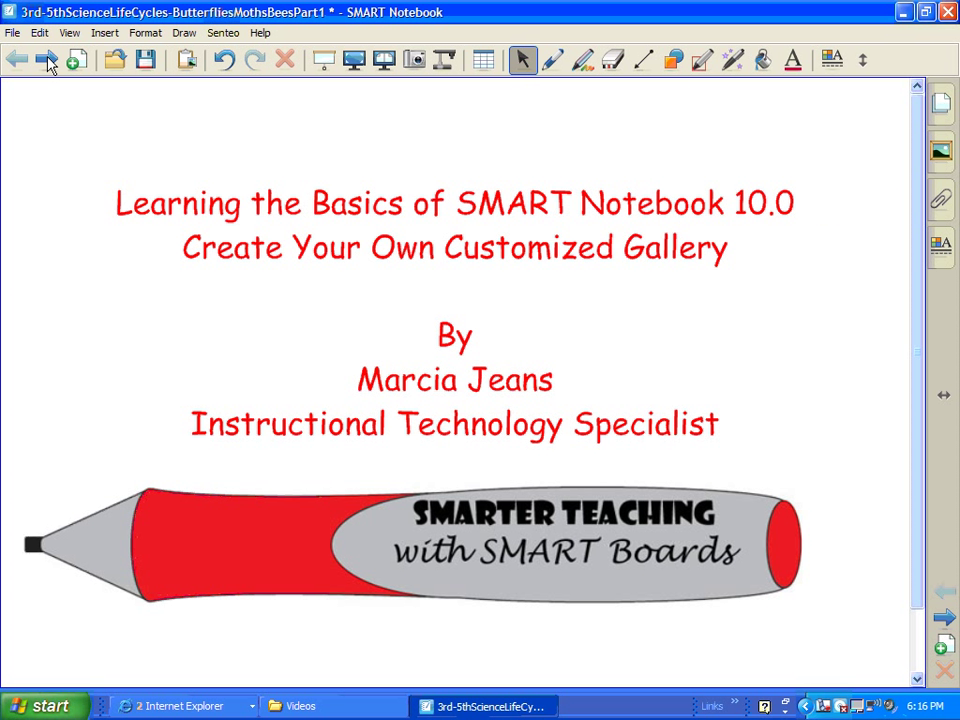
click(47, 62)
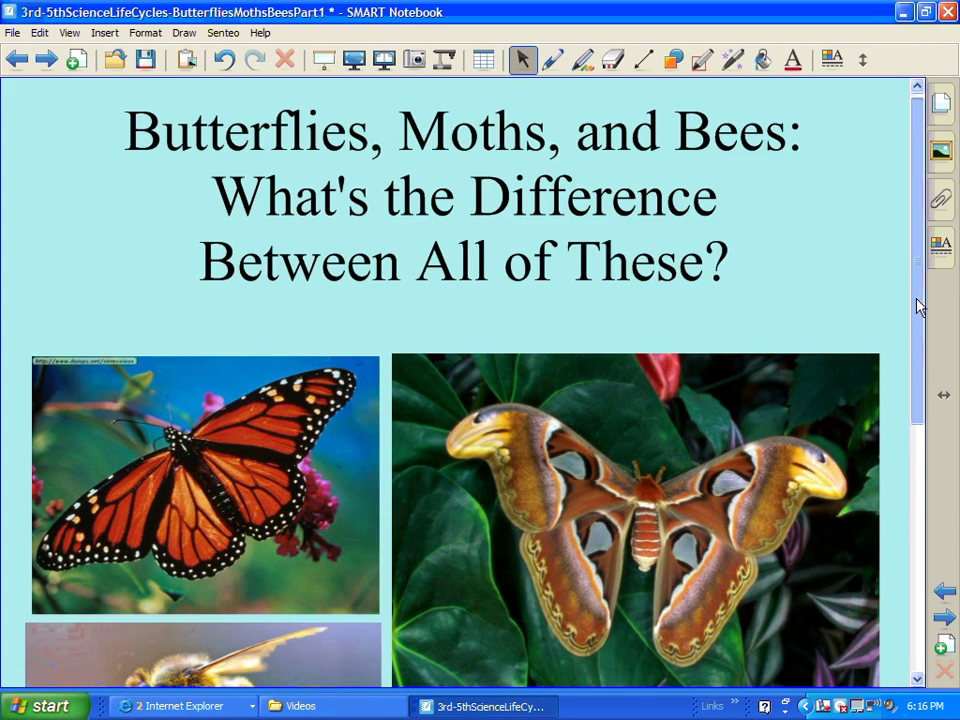
drag(917, 304, 925, 328)
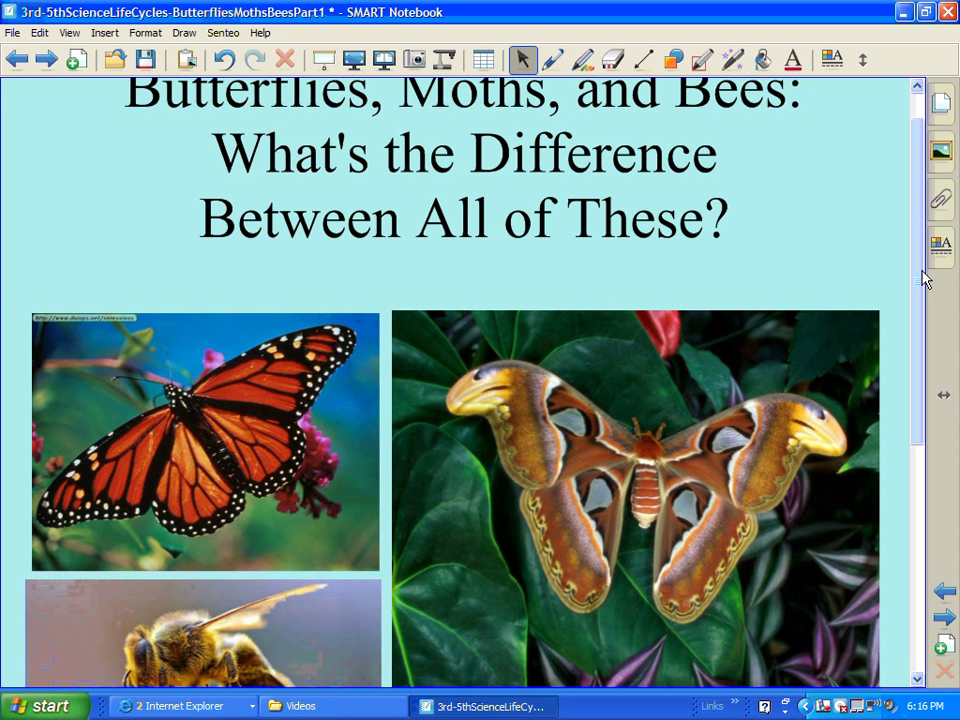
Step: Turn off Gallery auto-hide and add the moth, monarch butterfly and bee photos to Life Cycles
click(942, 152)
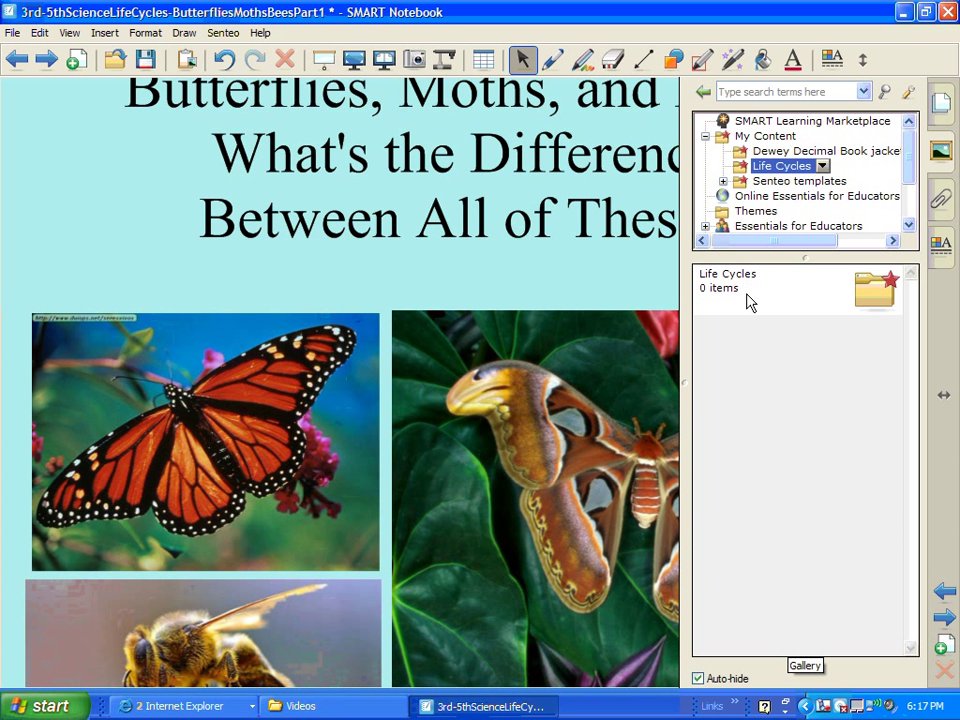
click(699, 679)
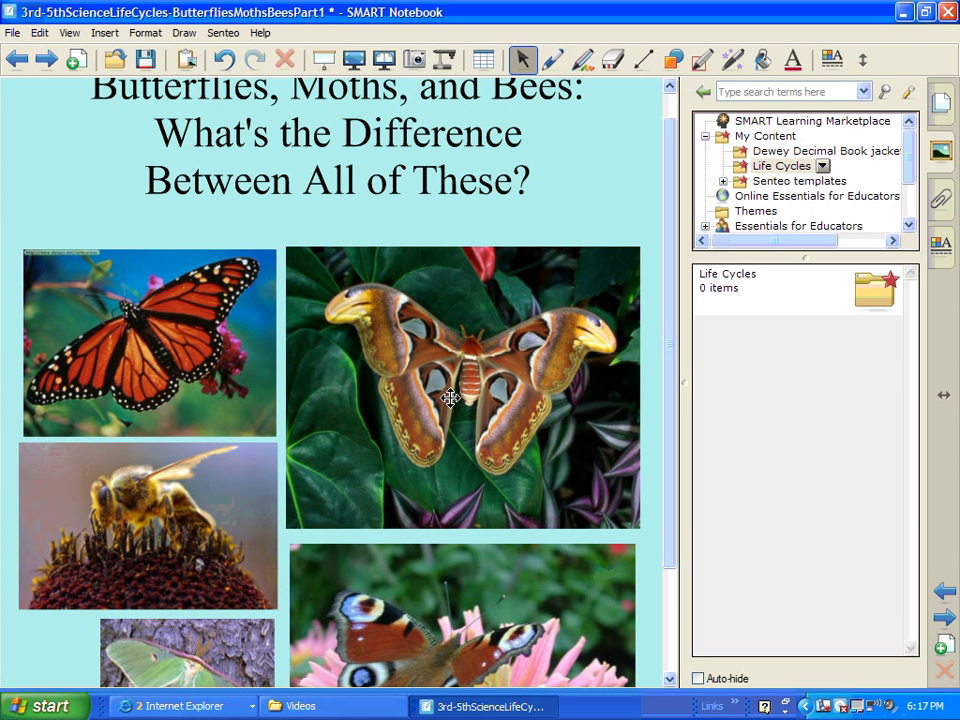
drag(467, 392, 735, 350)
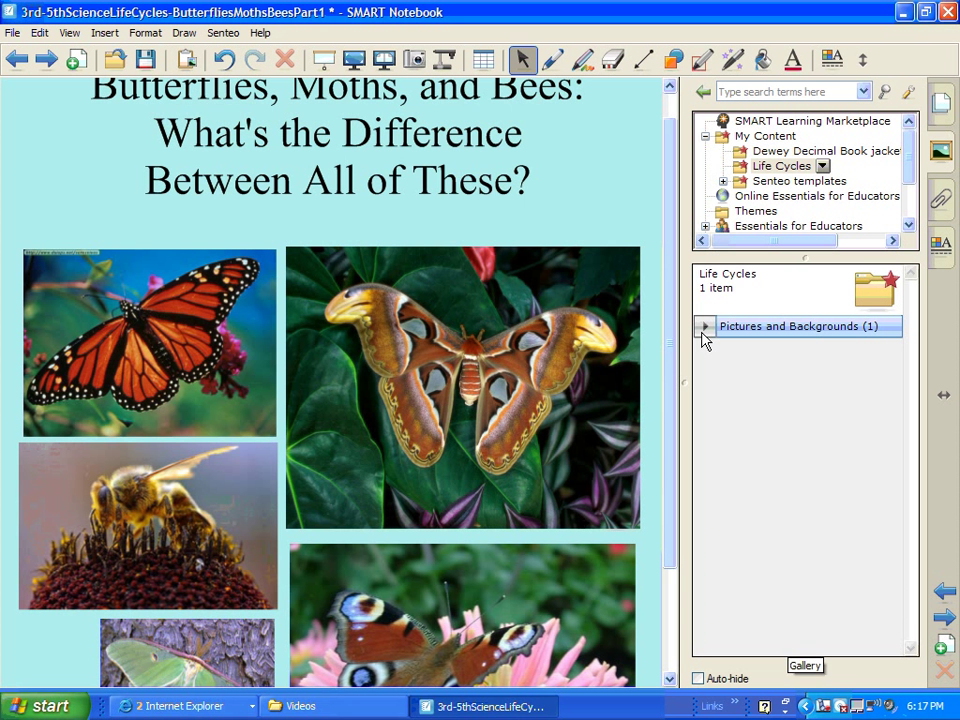
click(705, 328)
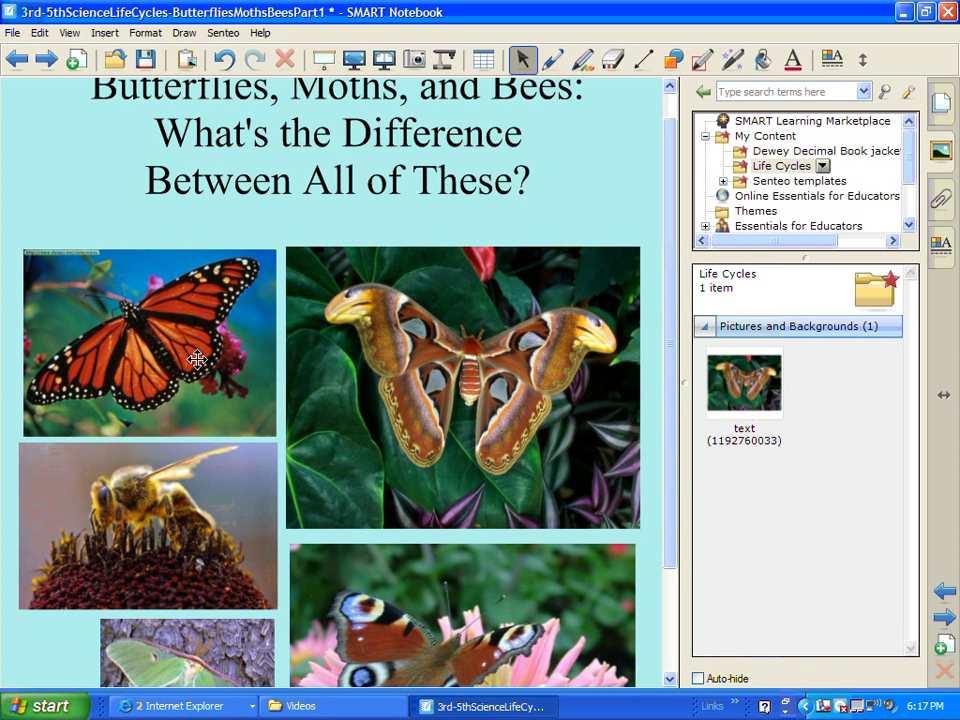
drag(197, 360, 853, 390)
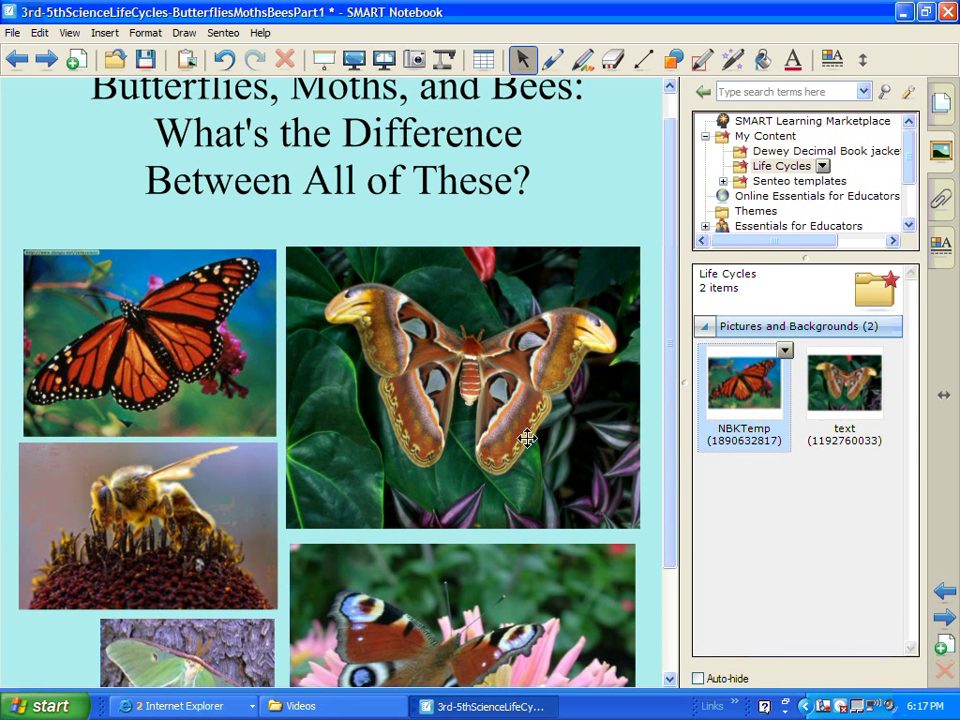
drag(102, 567, 745, 480)
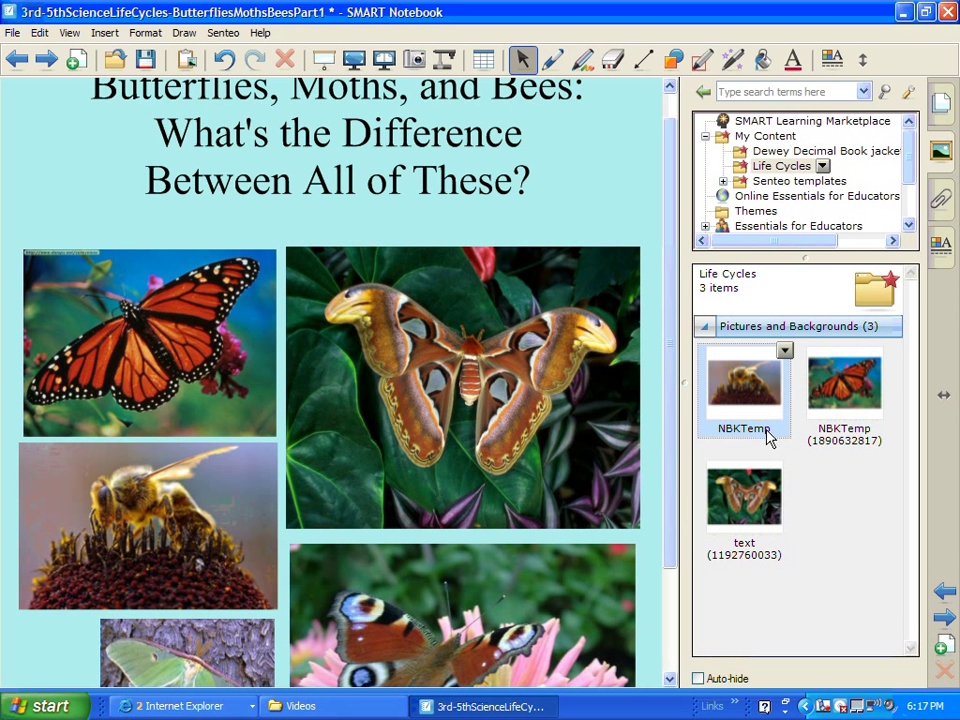
Step: Rename the bee and butterfly gallery pictures 'Bee' and 'Butterfly'
click(768, 437)
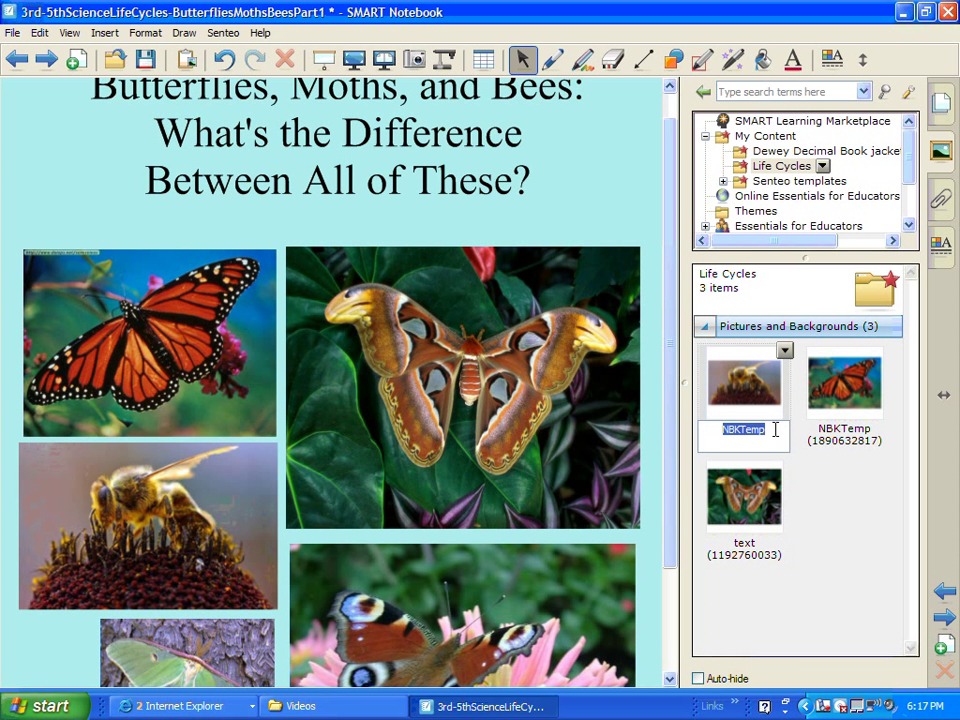
text(Bee)
key(Return)
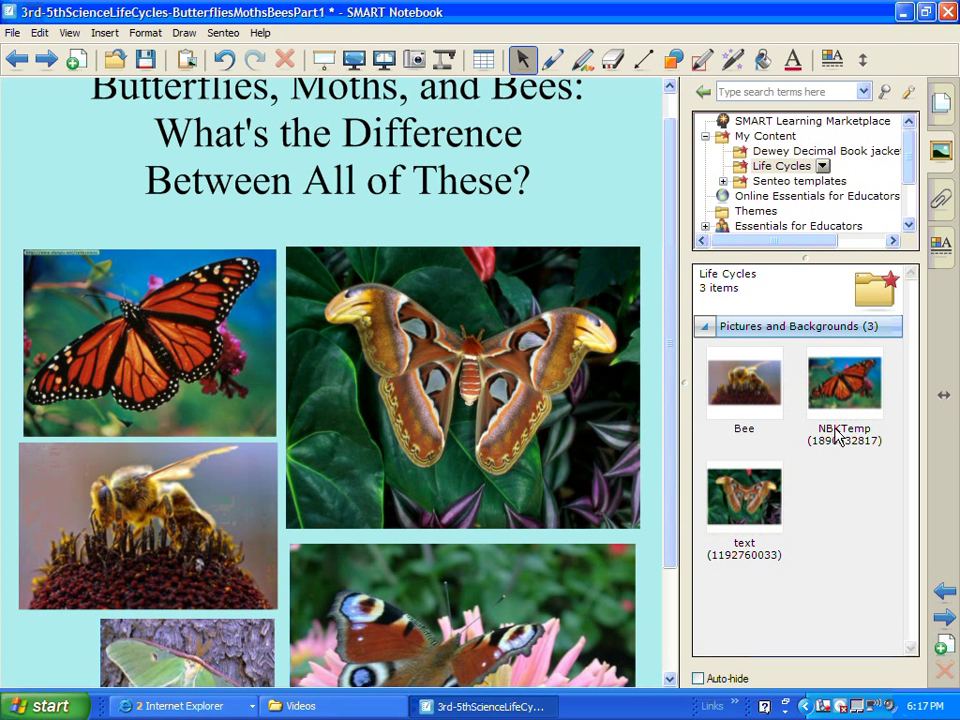
click(836, 430)
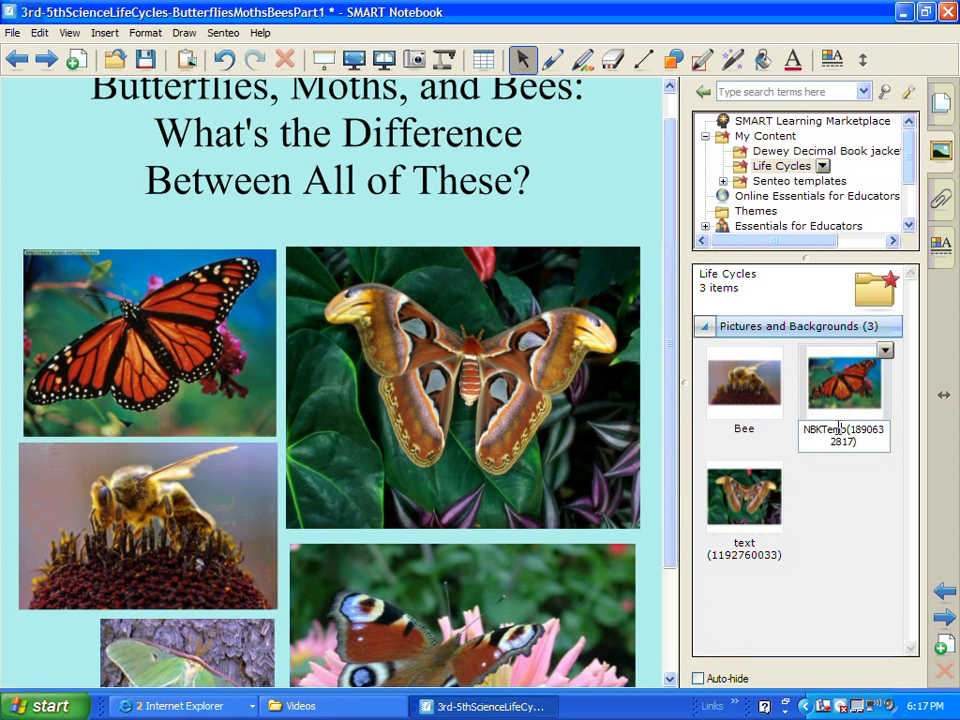
key(Escape)
click(816, 433)
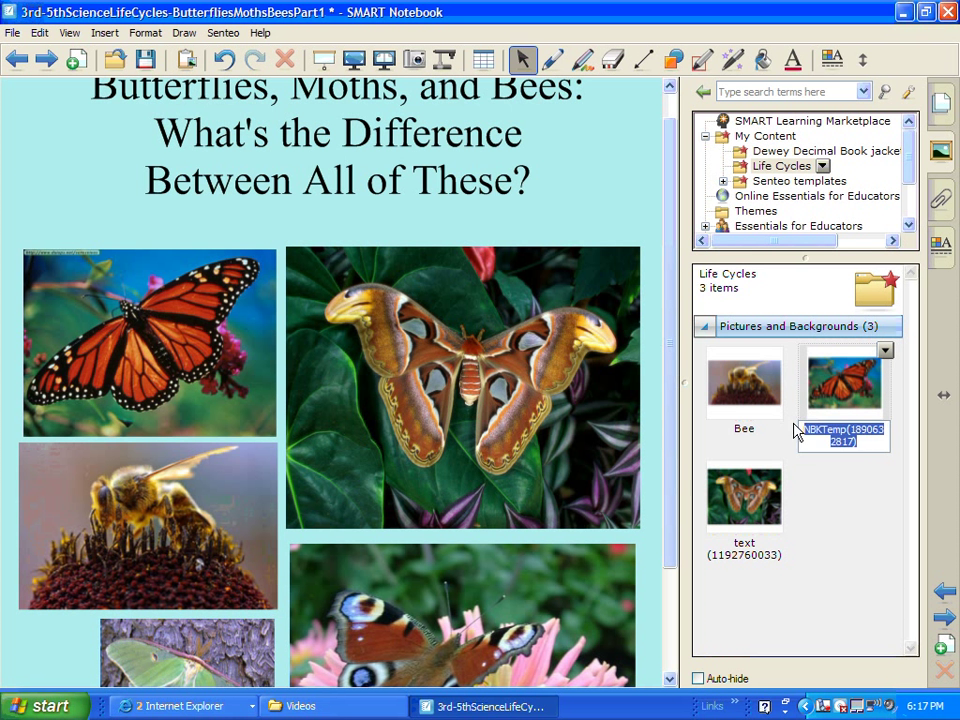
text(Butterfly)
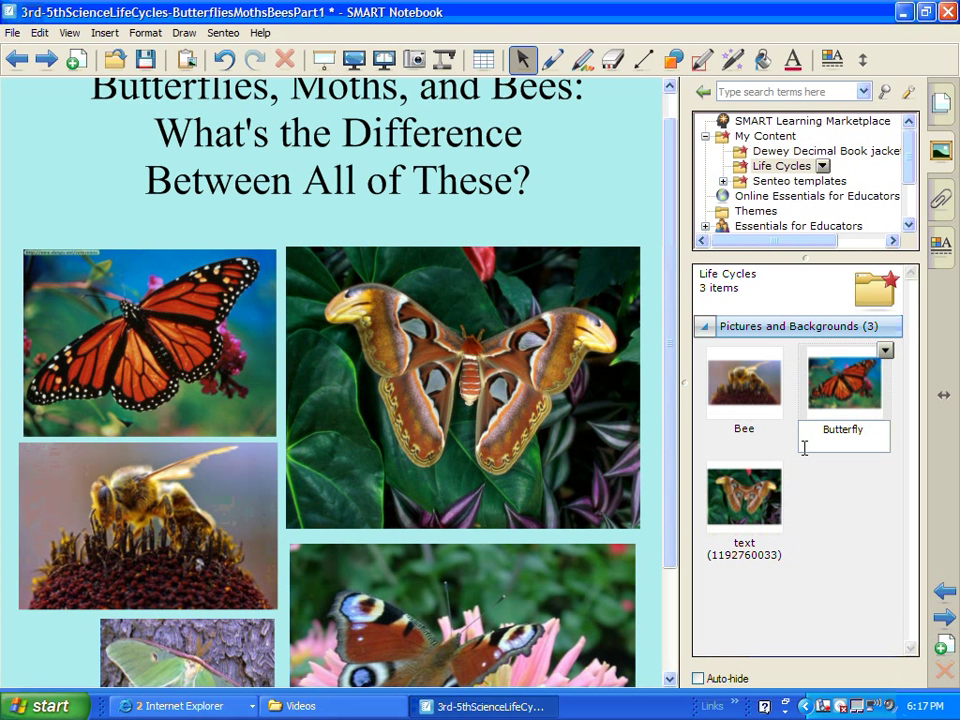
key(Return)
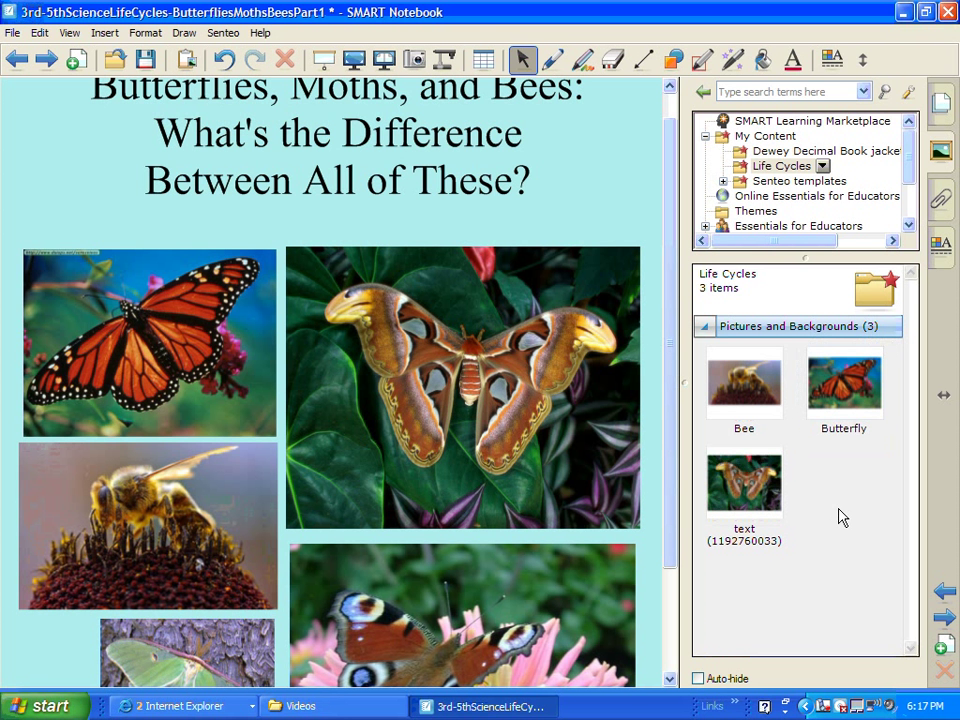
Step: Place a moth photo copy on the page and rename its gallery picture 'Moth'
double_click(770, 543)
click(770, 541)
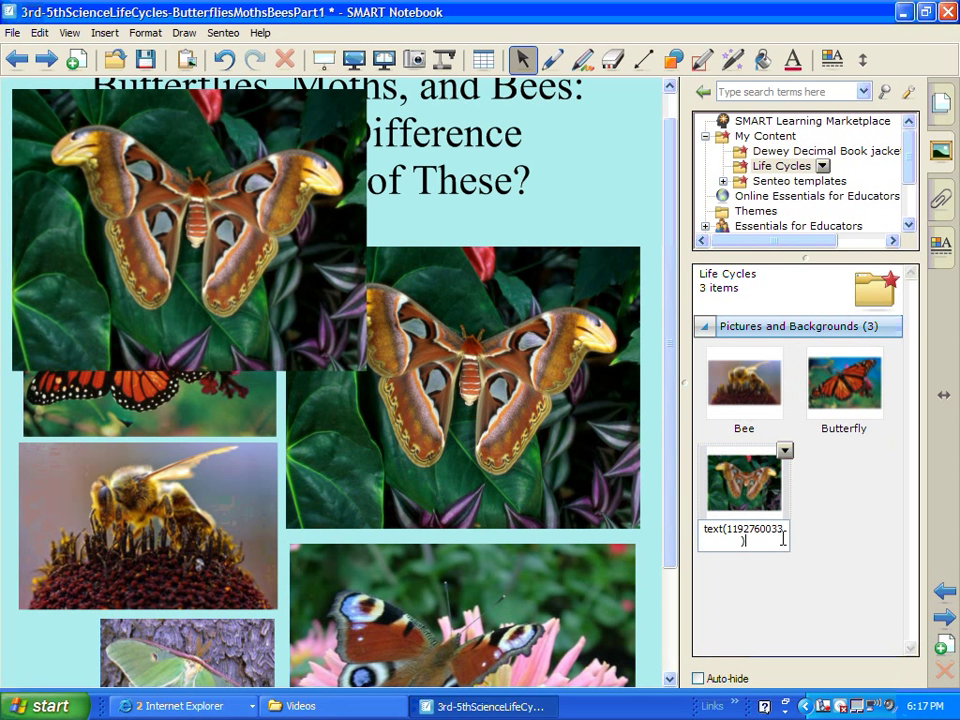
double_click(747, 539)
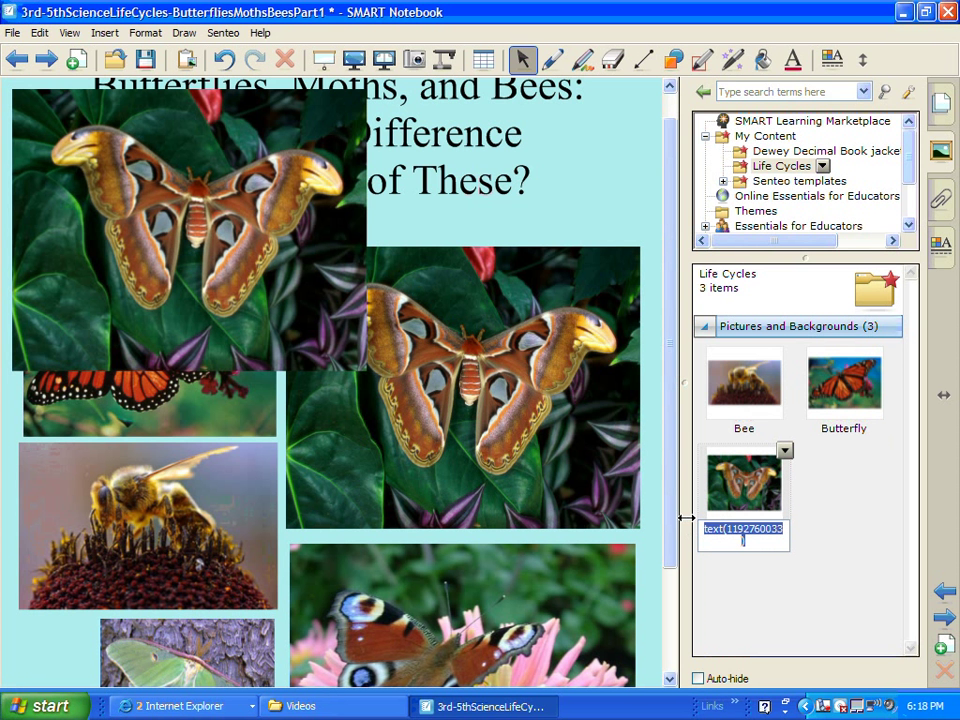
text(Moth)
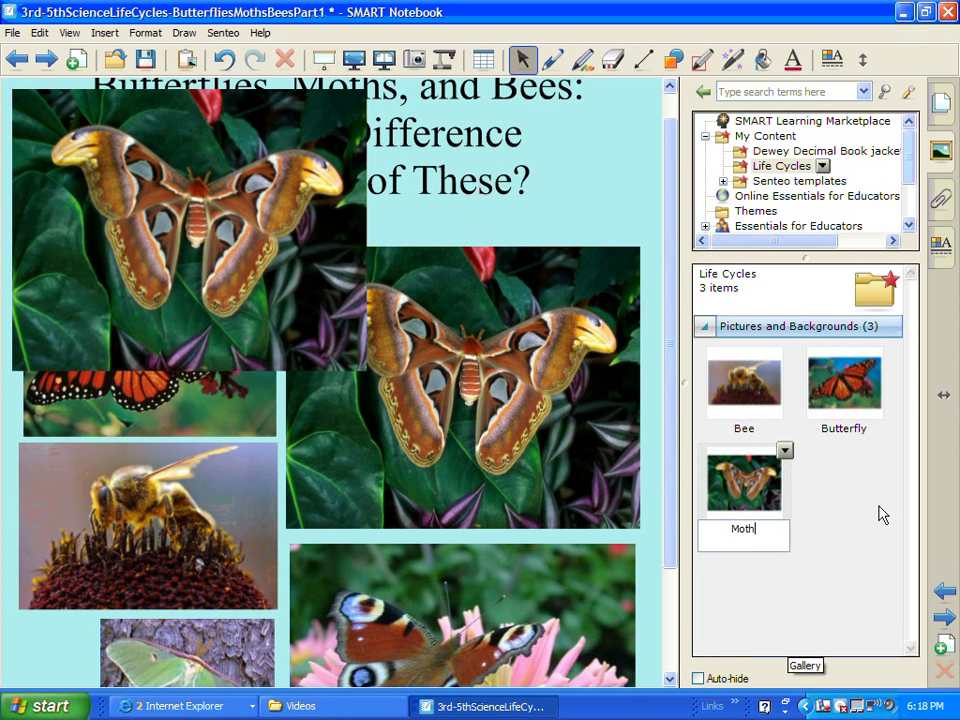
key(Return)
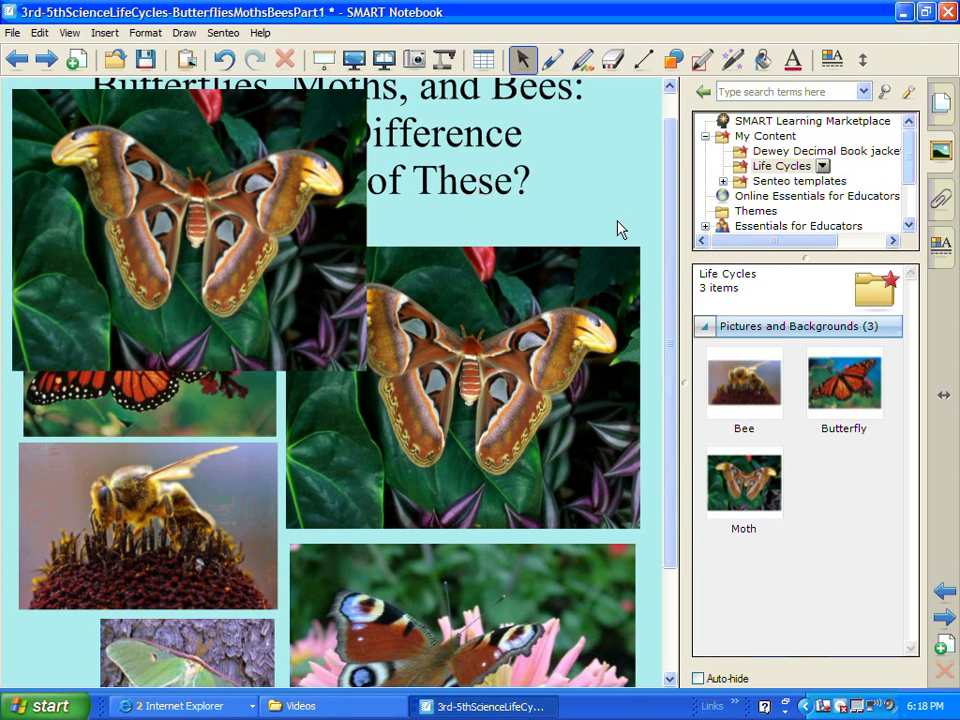
click(619, 192)
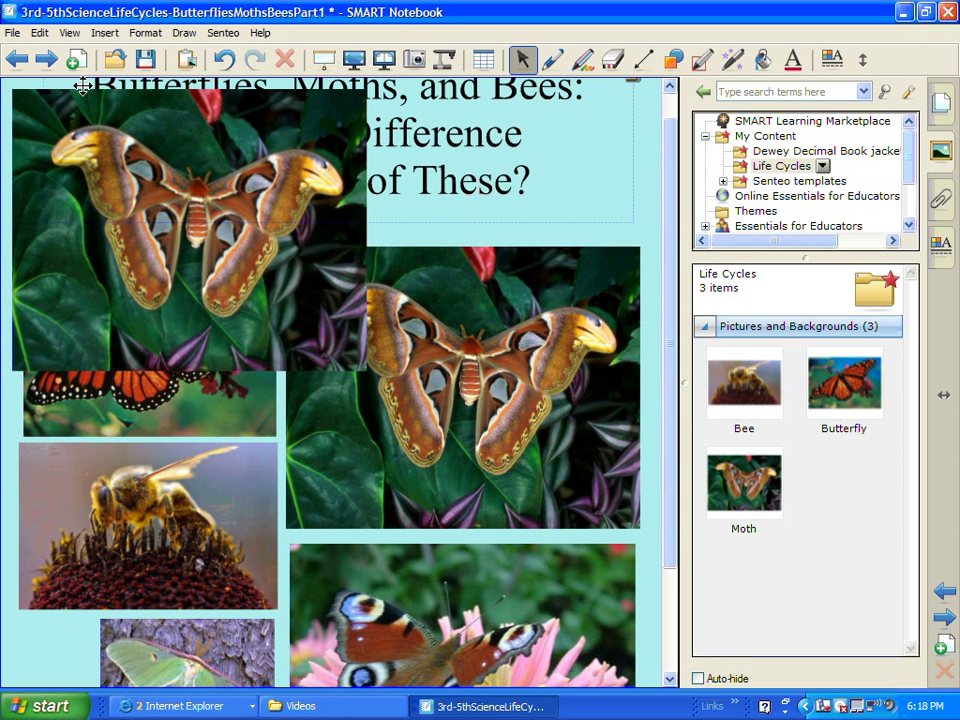
Step: Group the Venn diagram's circles and labels, then drag the group into Life Cycles
click(45, 59)
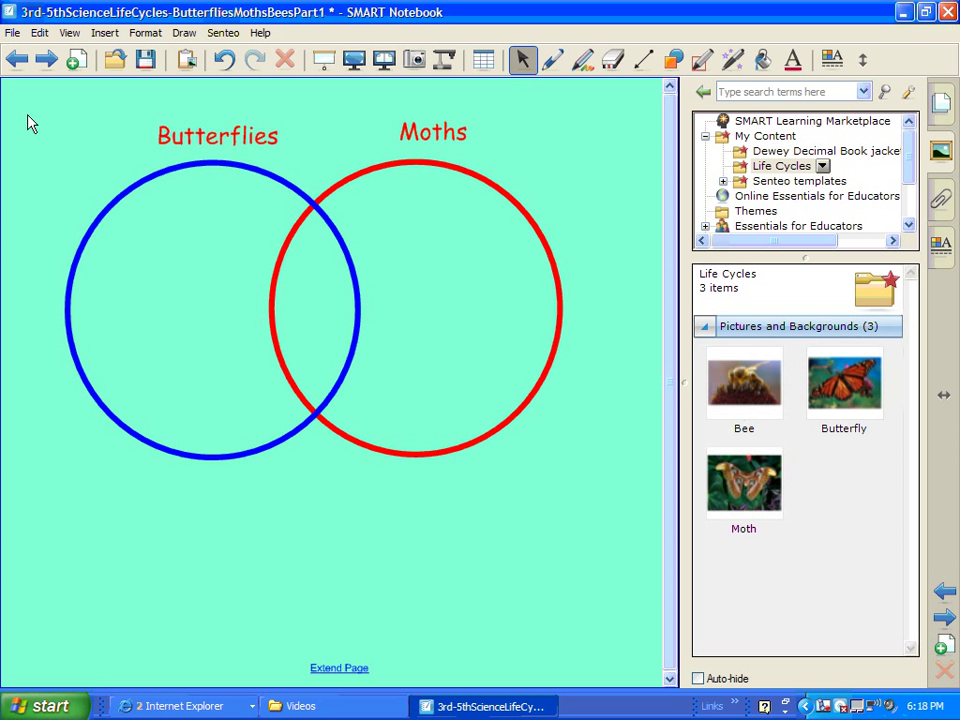
mouse_move(174, 150)
mouse_down()
mouse_move(128, 140)
mouse_move(137, 158)
mouse_move(182, 150)
mouse_move(182, 133)
mouse_move(176, 153)
mouse_move(124, 186)
mouse_move(180, 172)
mouse_up()
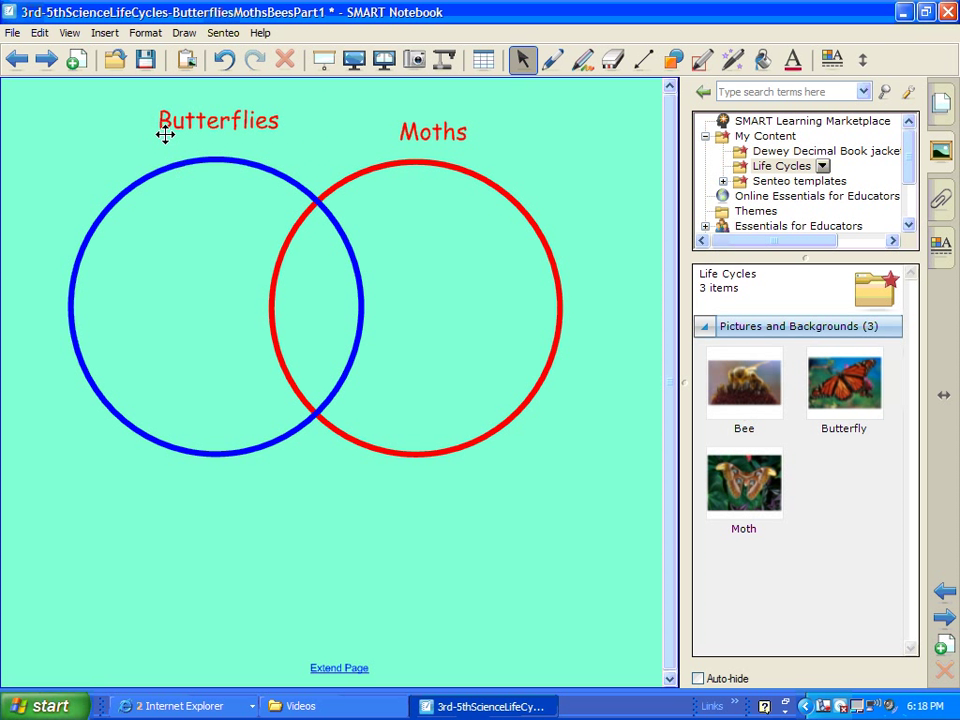
click(167, 130)
drag(36, 106, 617, 492)
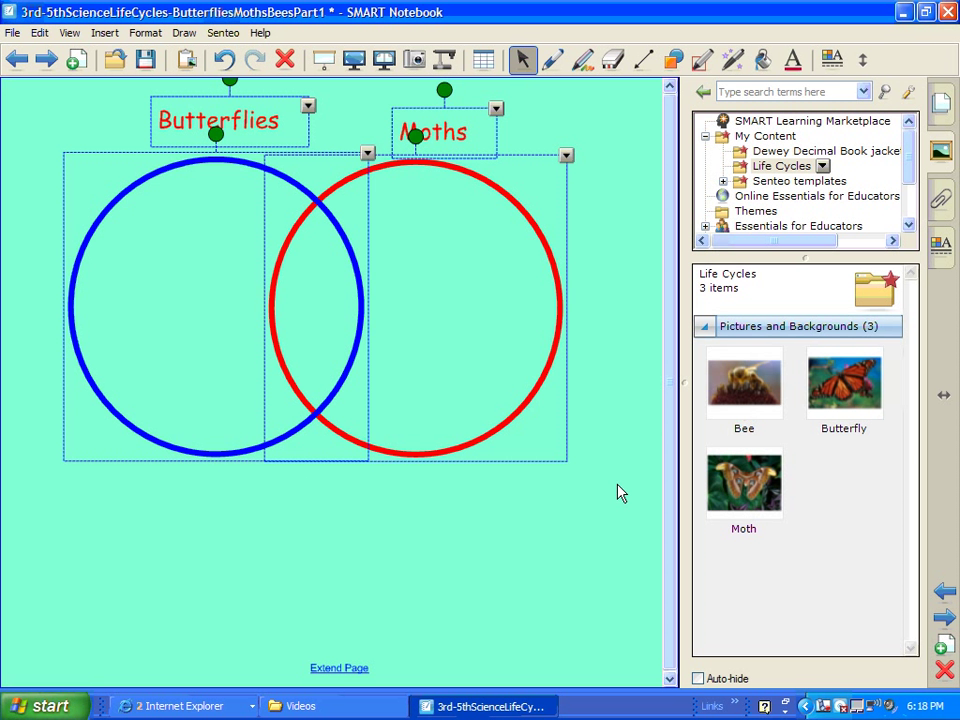
key(ctrl+g)
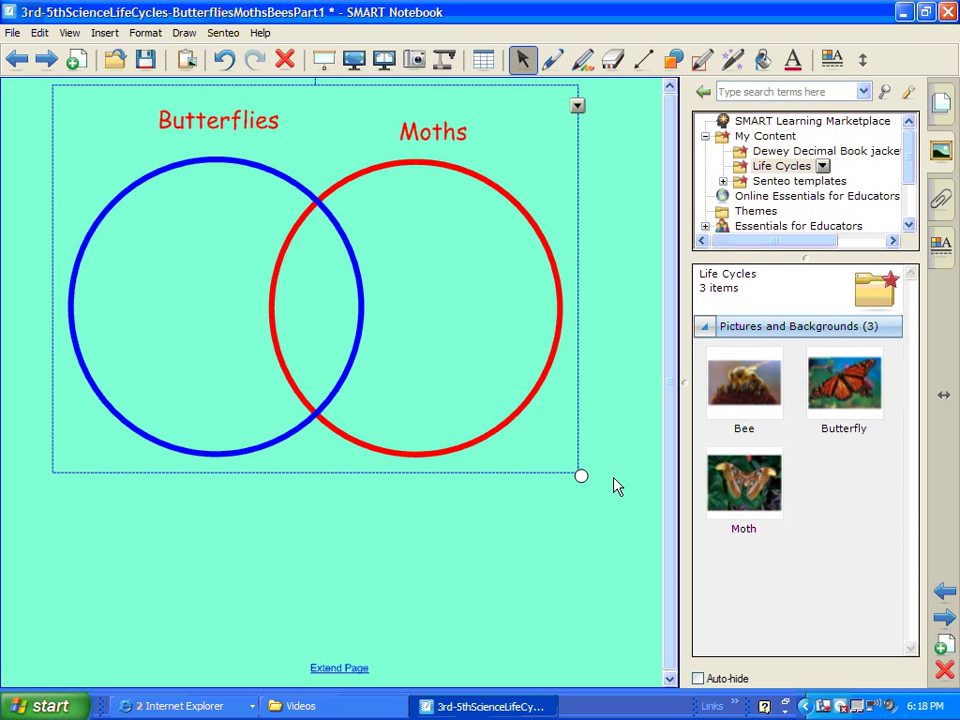
drag(553, 396, 497, 371)
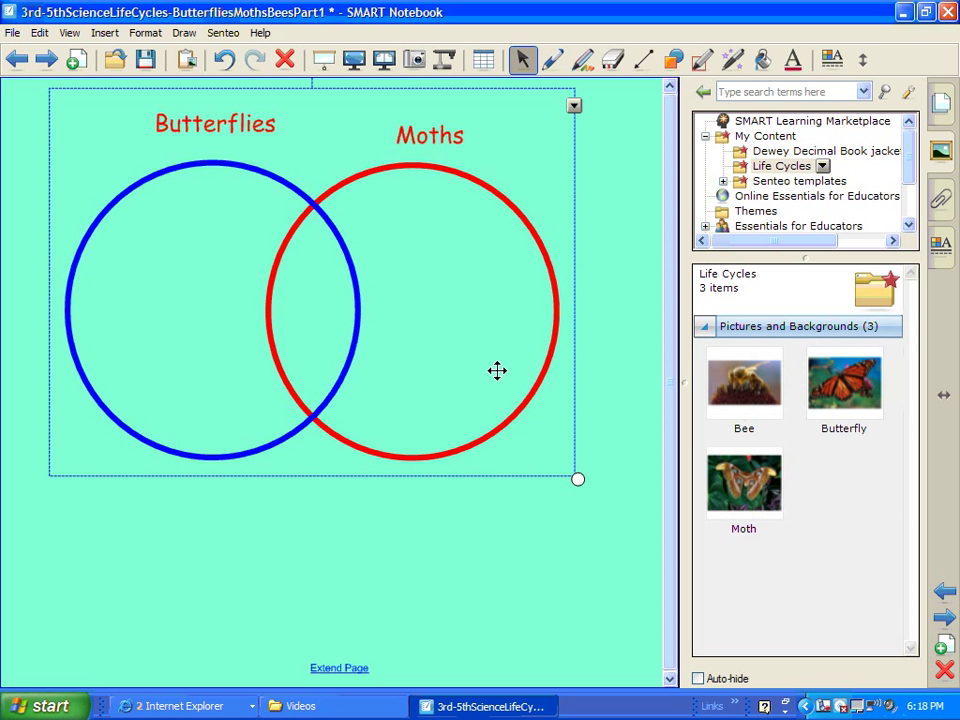
drag(510, 371, 810, 478)
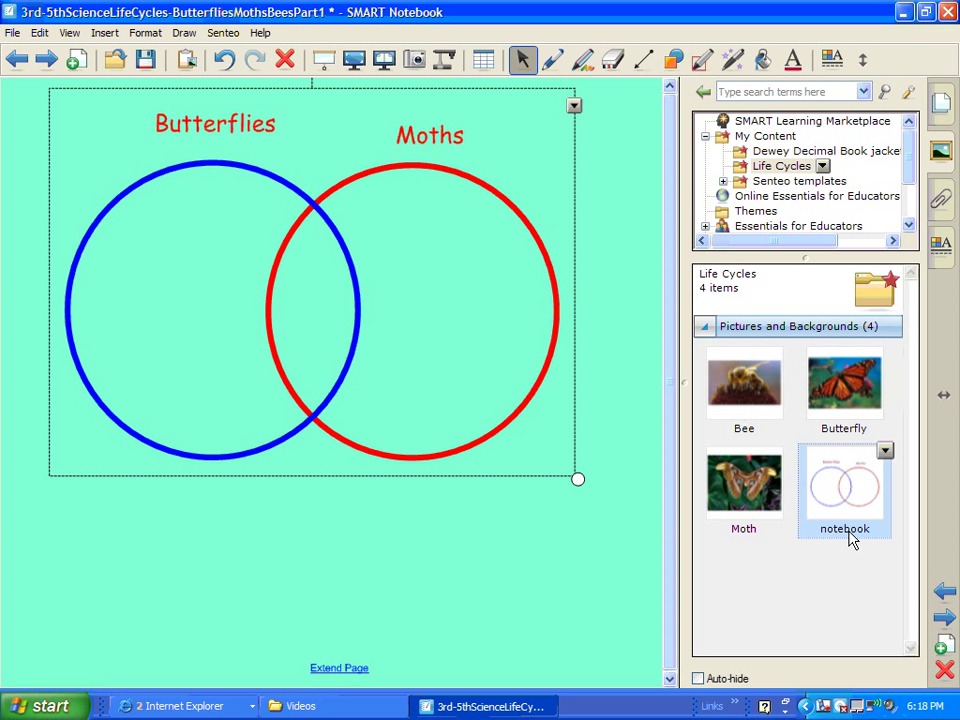
click(520, 538)
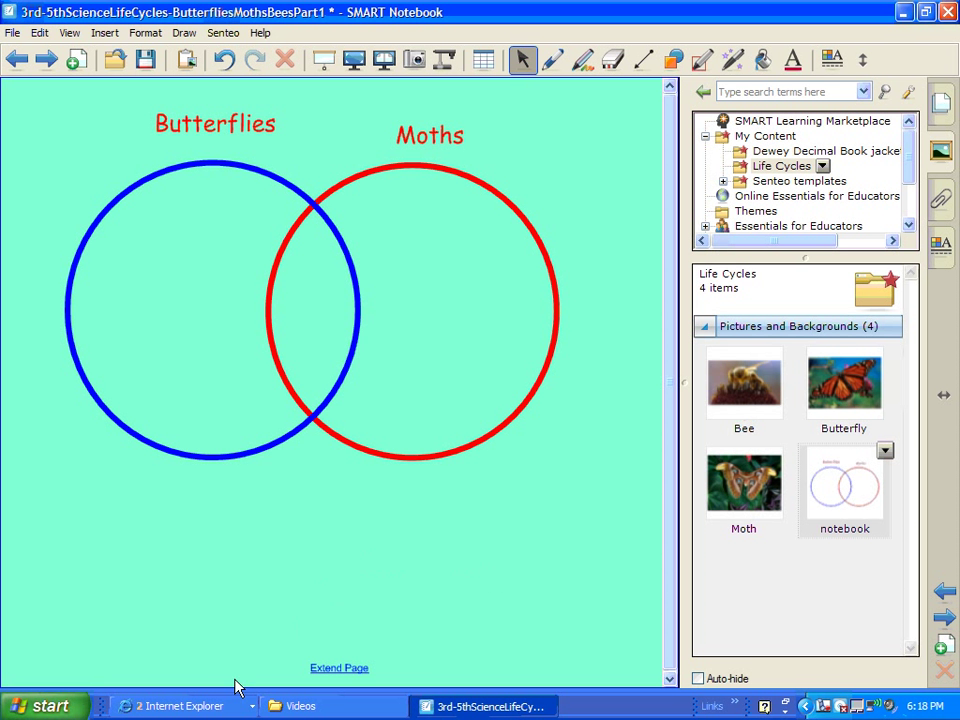
Step: In Pics4Learning, search 'butterfly', open silverspottedskipper.jpg and copy the photo
click(185, 708)
click(187, 658)
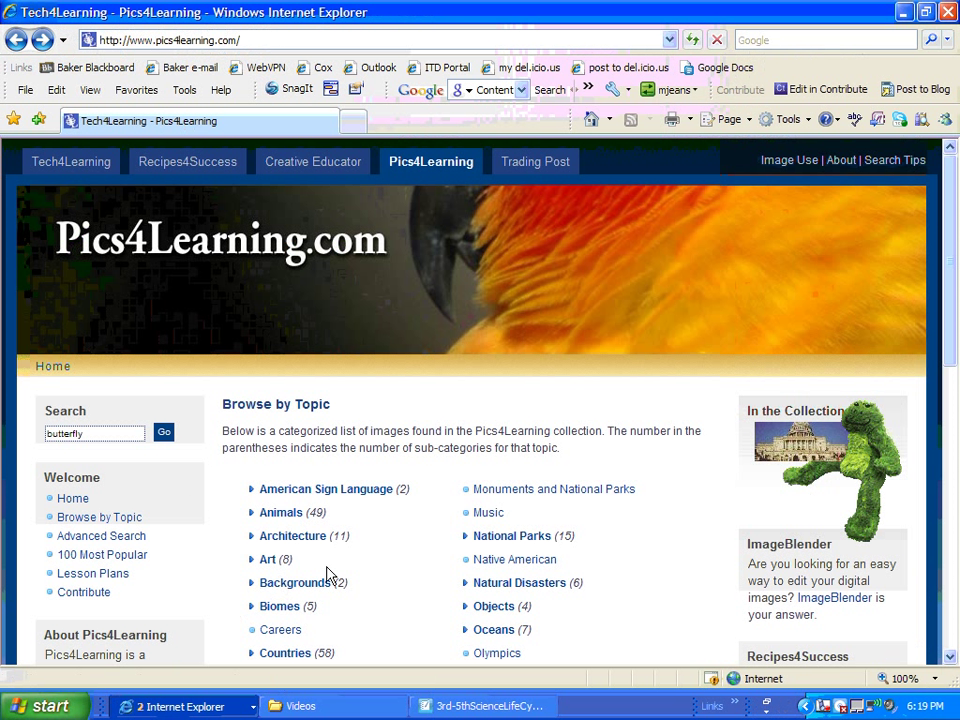
click(163, 432)
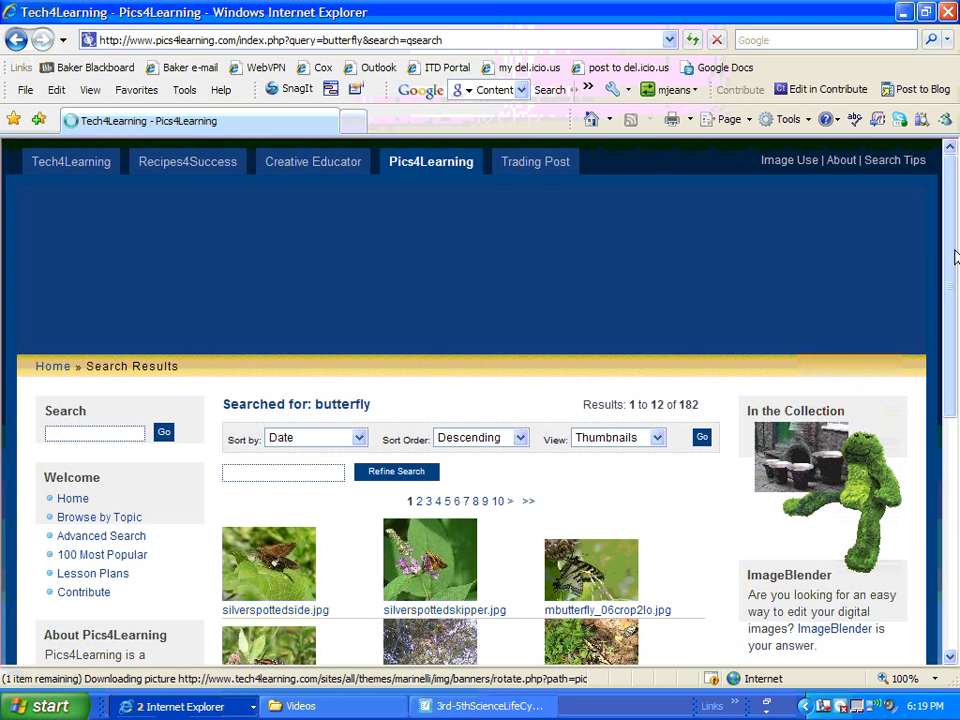
drag(951, 238, 951, 373)
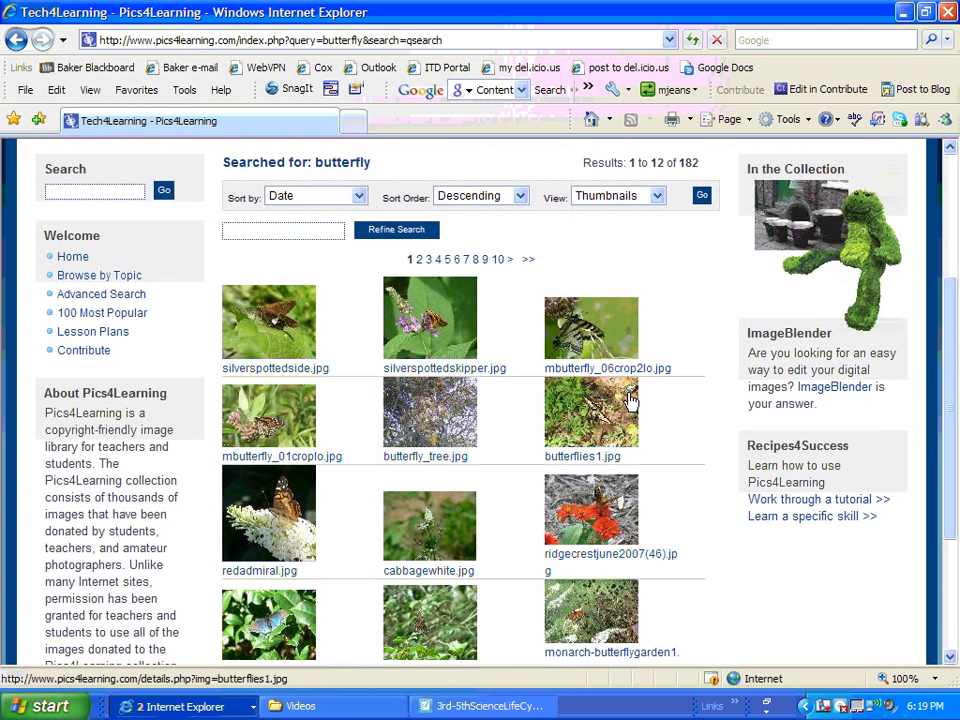
click(427, 323)
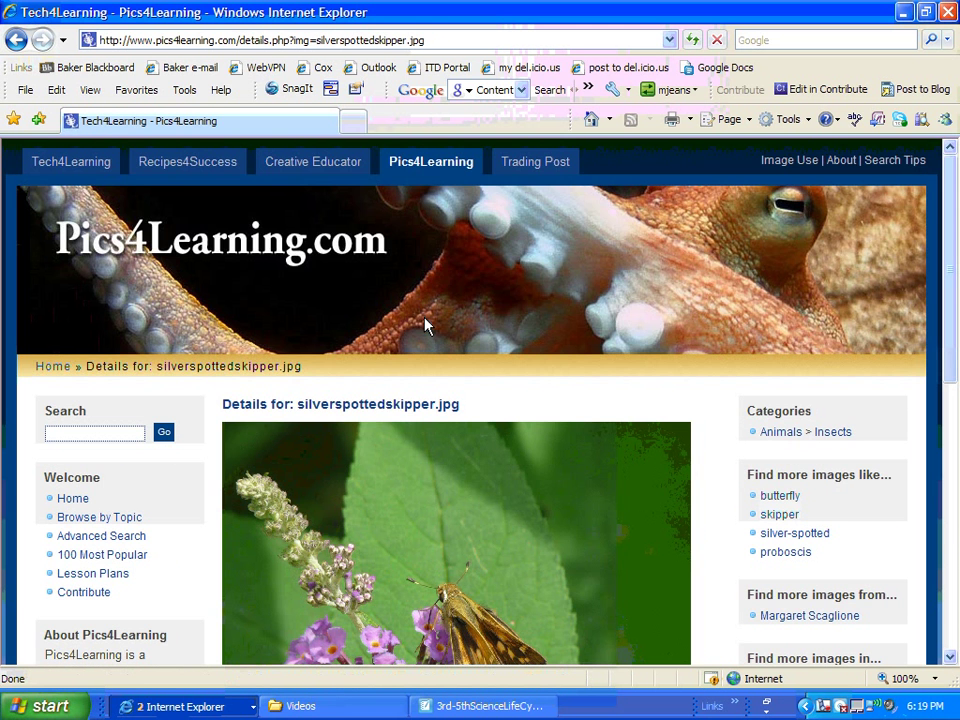
drag(952, 236, 951, 362)
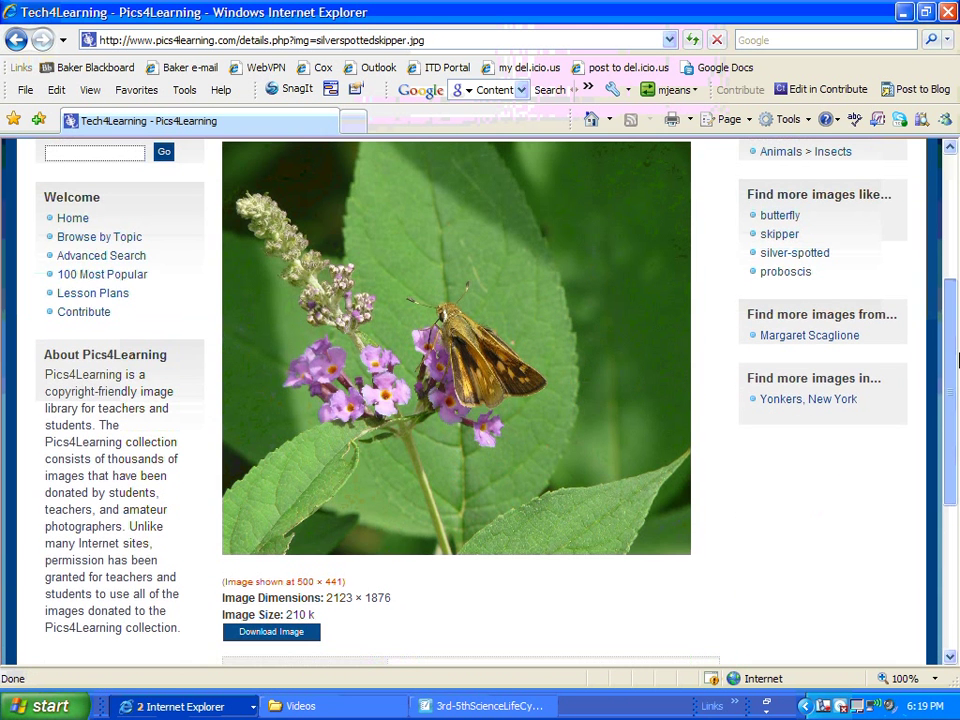
right_click(370, 360)
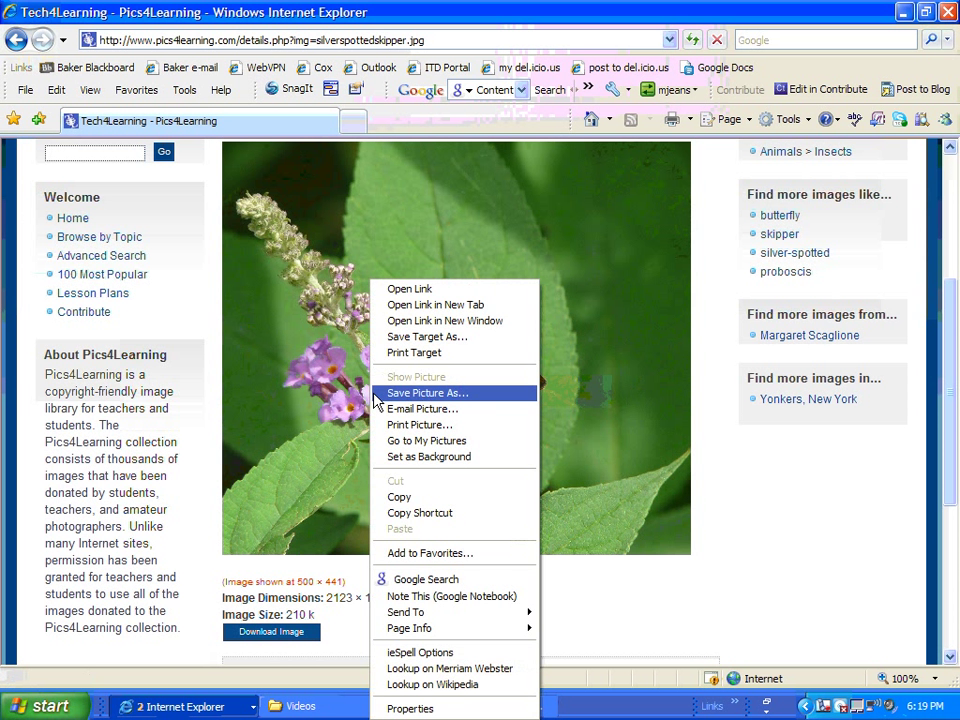
click(390, 498)
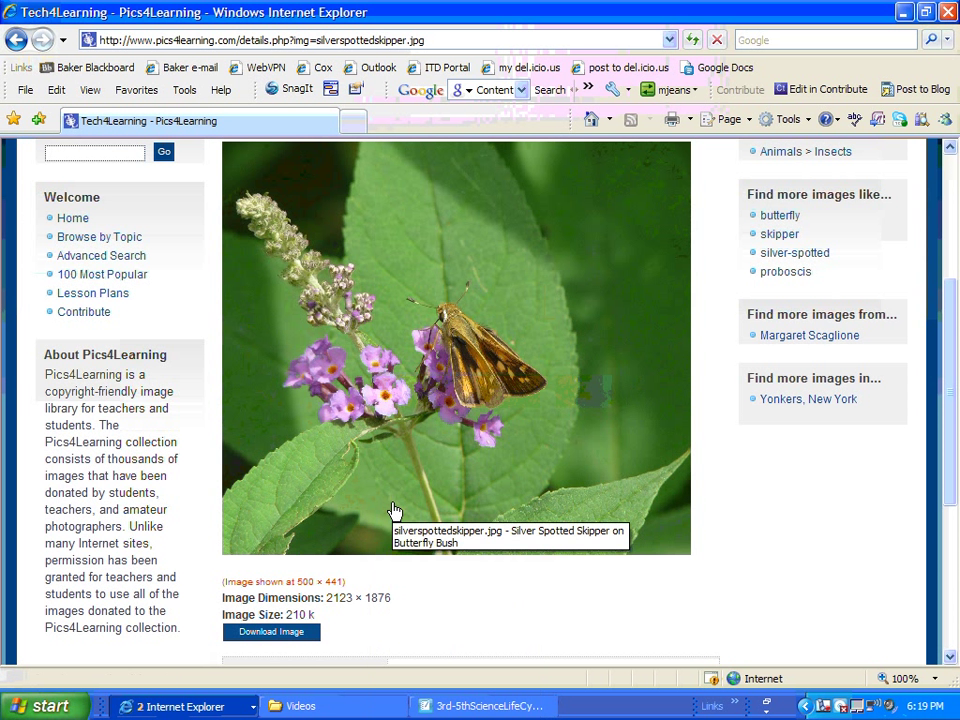
Step: Paste the copied skipper photo into the Life Cycles folder as its fifth picture
click(440, 706)
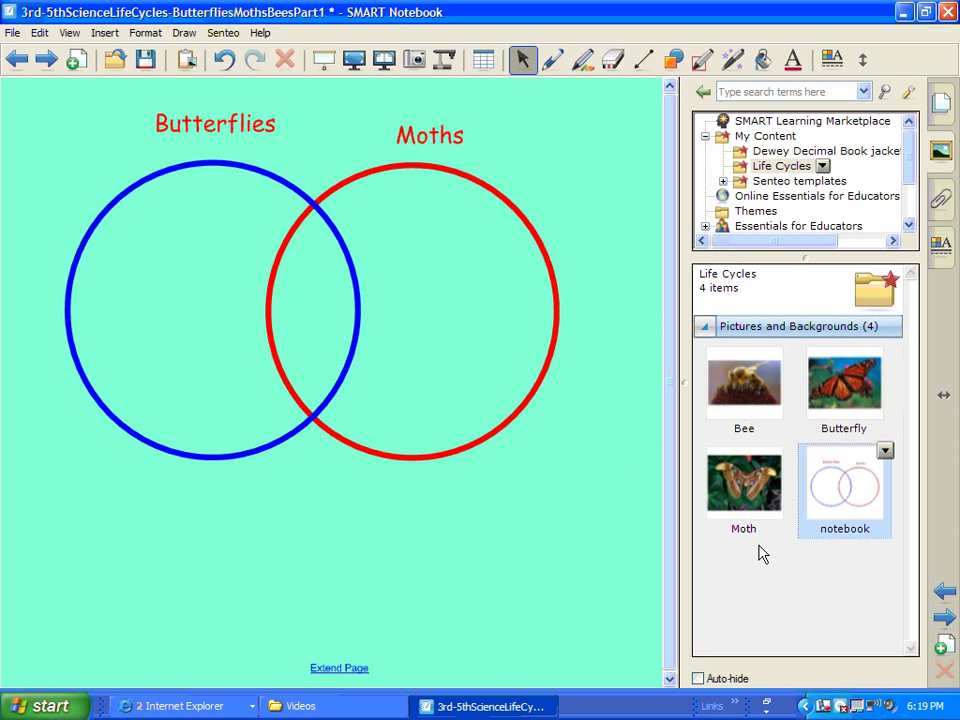
right_click(795, 170)
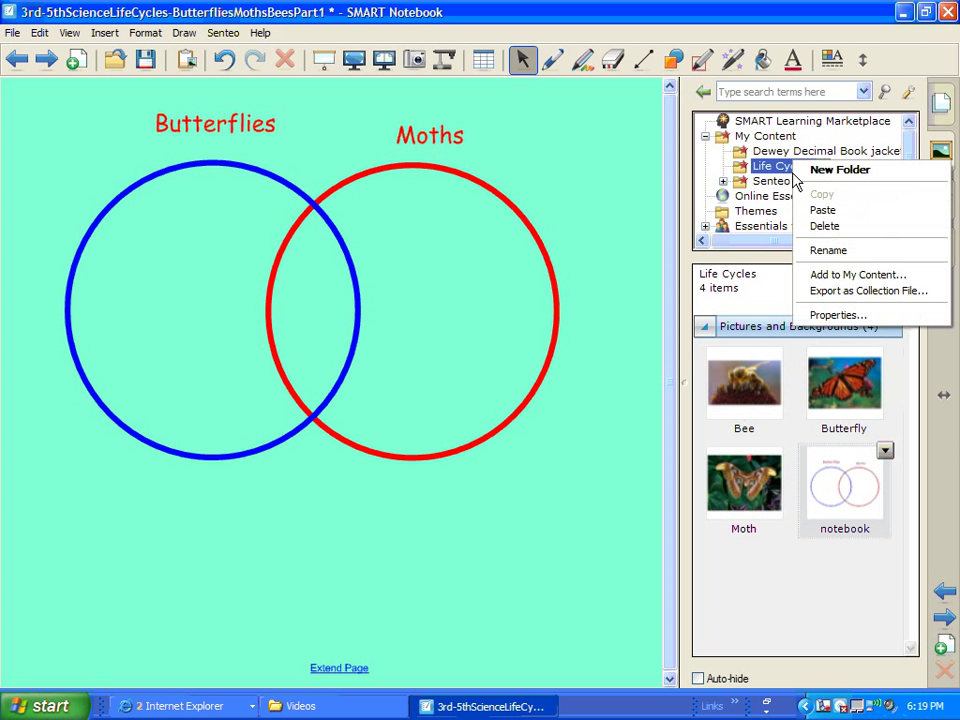
click(795, 178)
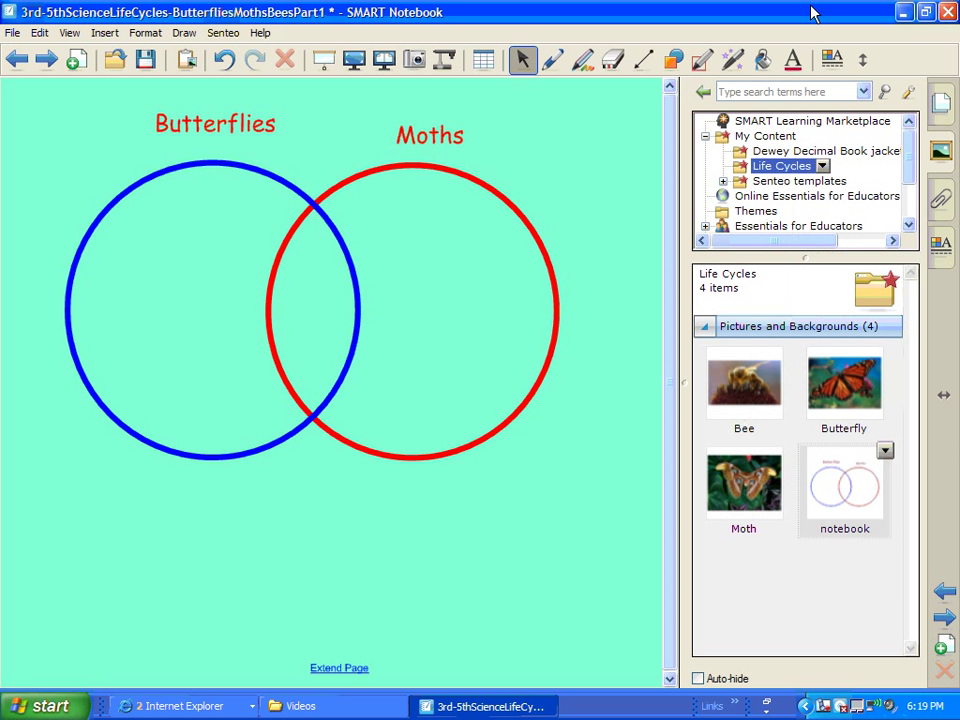
right_click(796, 178)
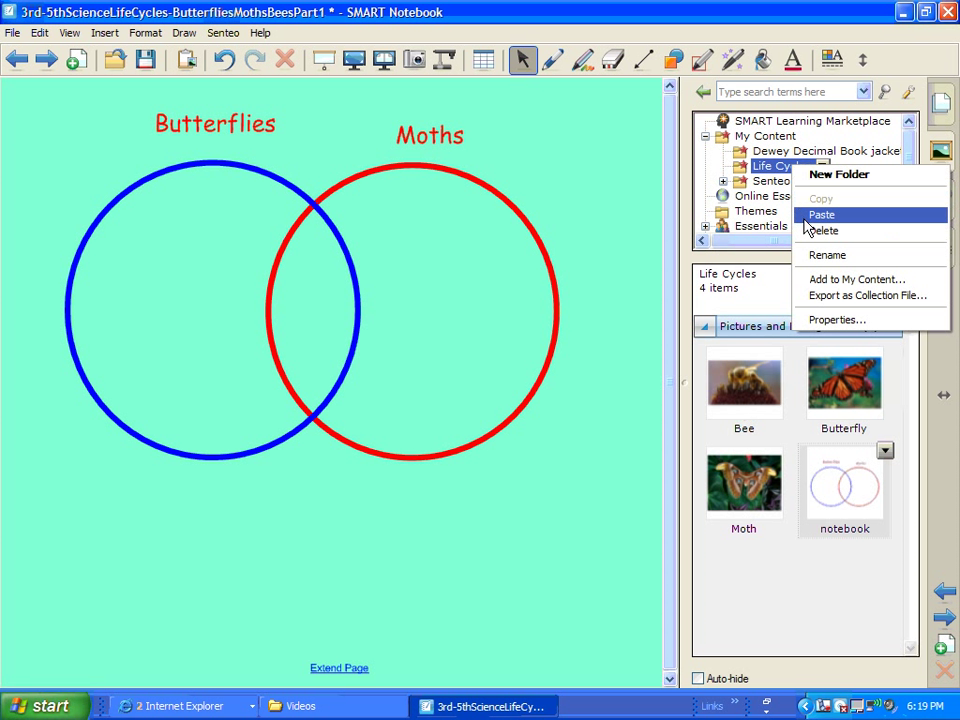
click(806, 221)
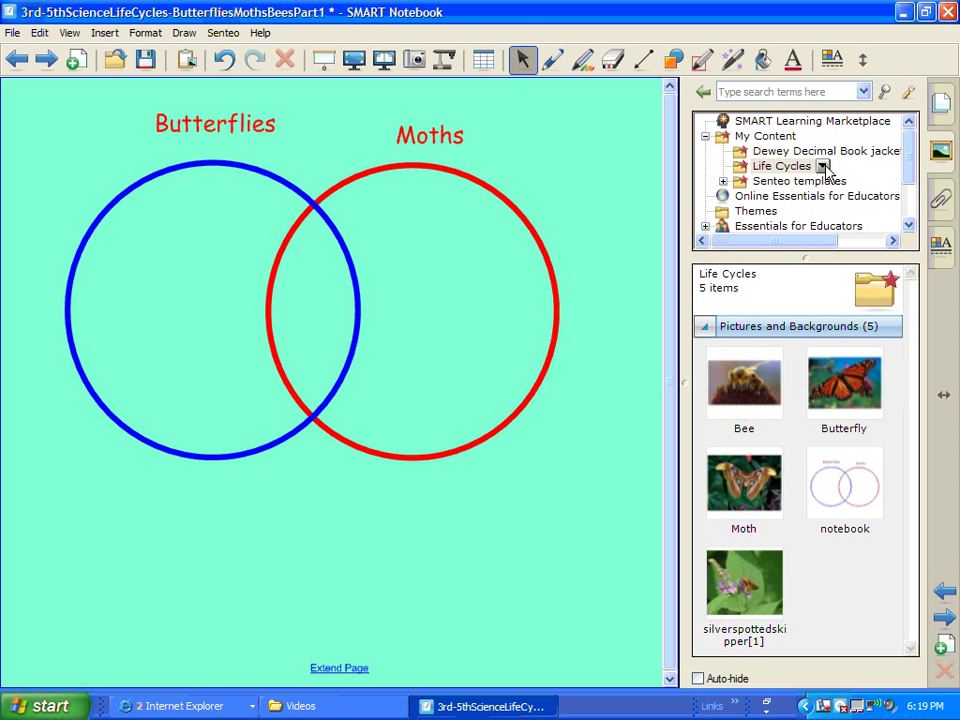
click(820, 167)
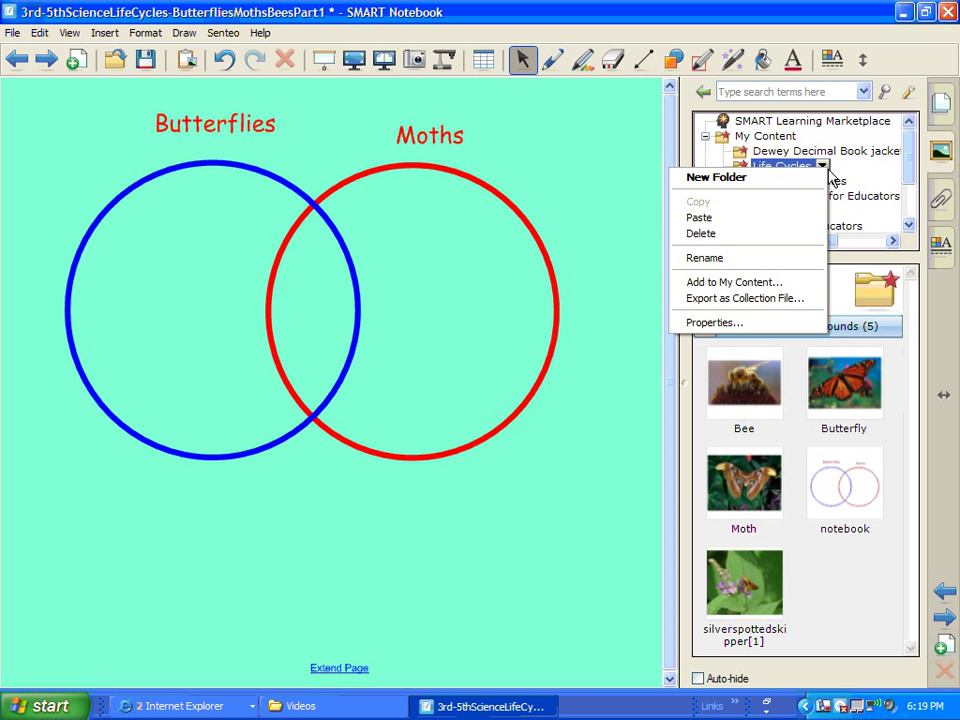
Step: Export Life Cycles as collection file 'Life cycles' to the Desktop, then show the desktop
click(800, 300)
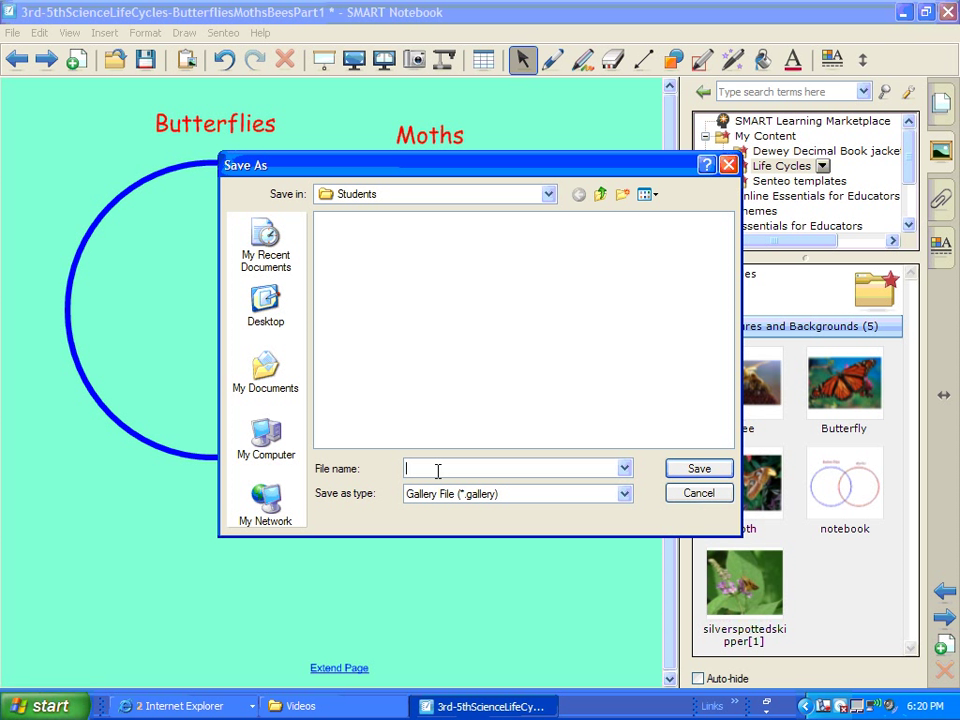
text(Life cycles)
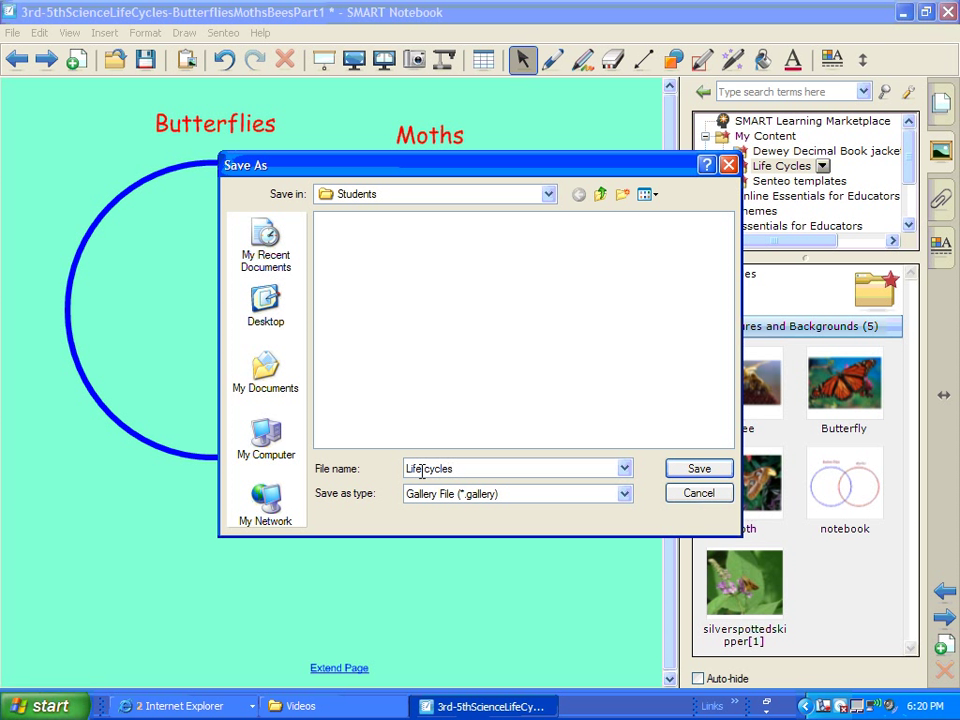
click(265, 305)
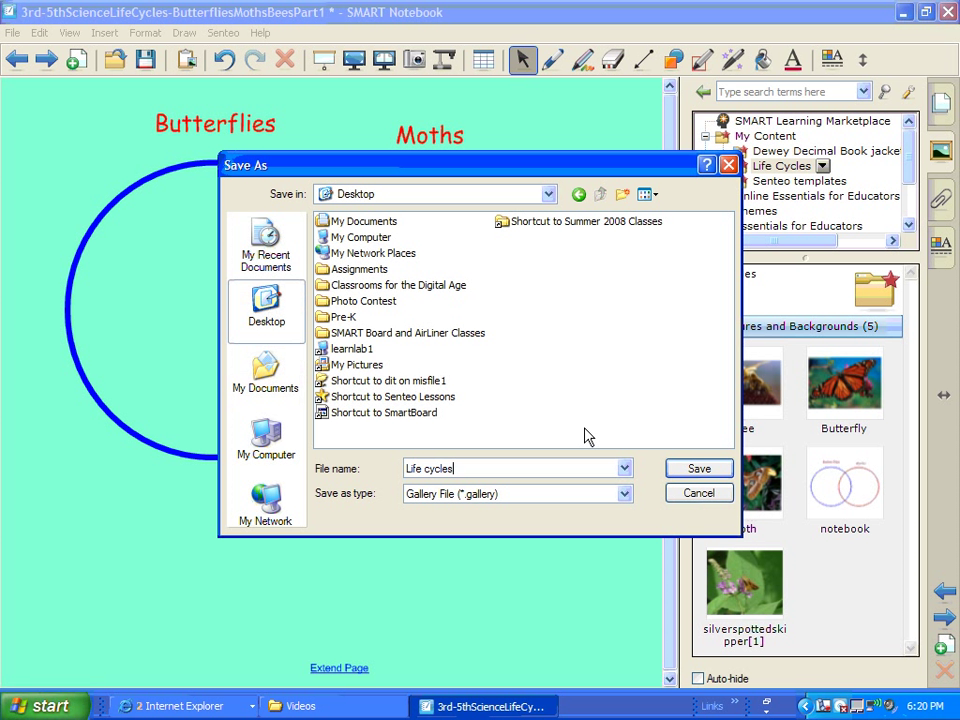
click(688, 470)
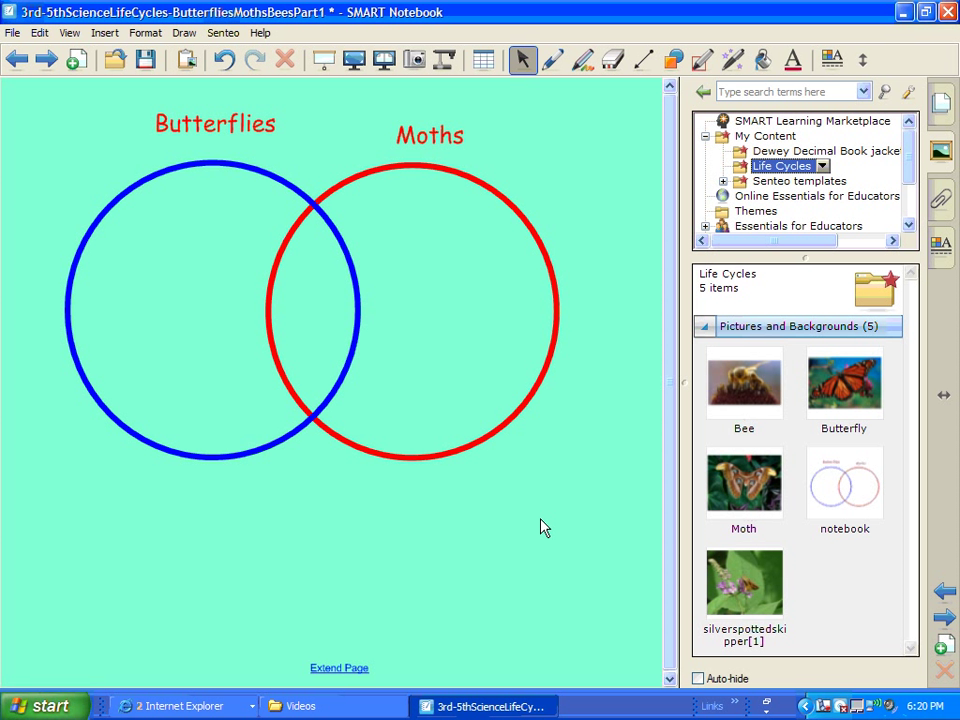
key(super+d)
Step: Open Life cycles.gallery from the desktop to import it into SMART Notebook
mouse_move(258, 432)
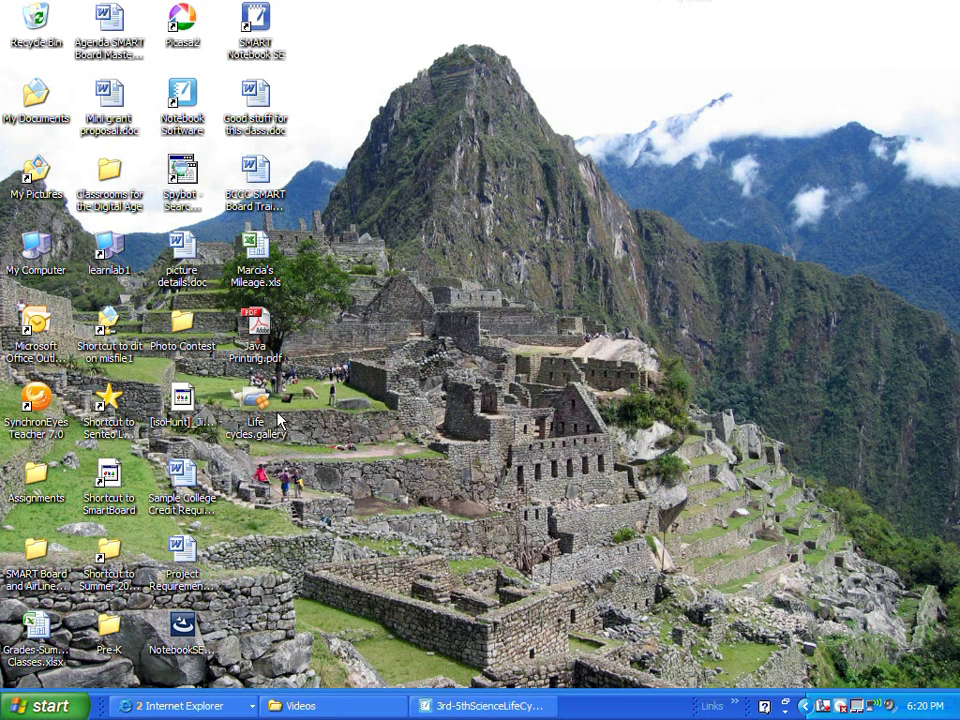
mouse_move(260, 404)
click(249, 400)
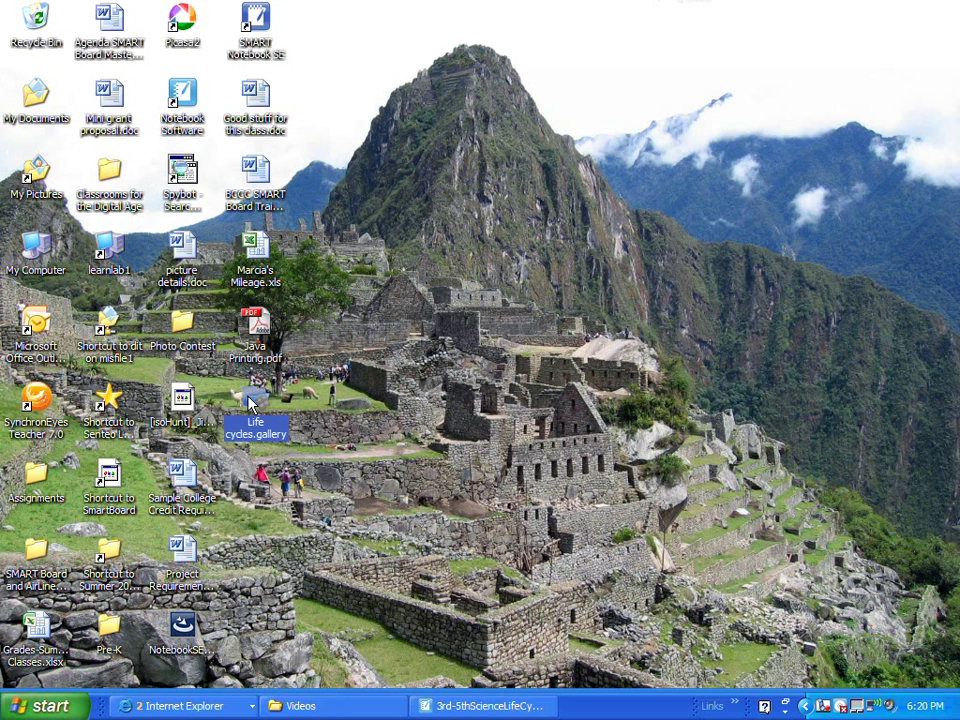
double_click(249, 400)
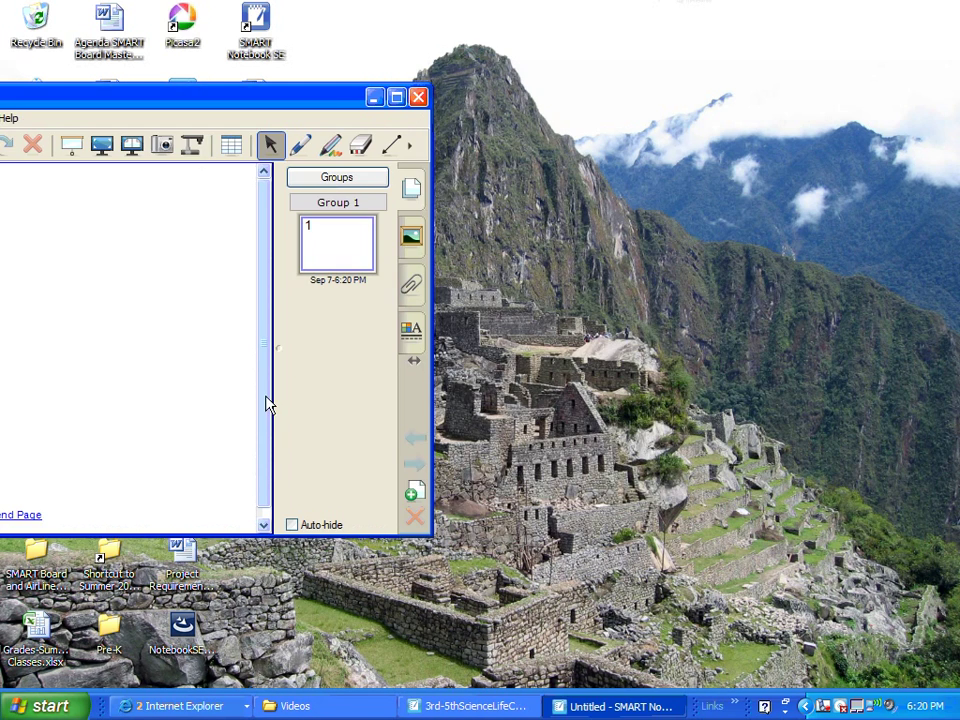
Step: Maximize the window and delete the duplicate Life Cycles folder, keeping one with 5 items
click(396, 96)
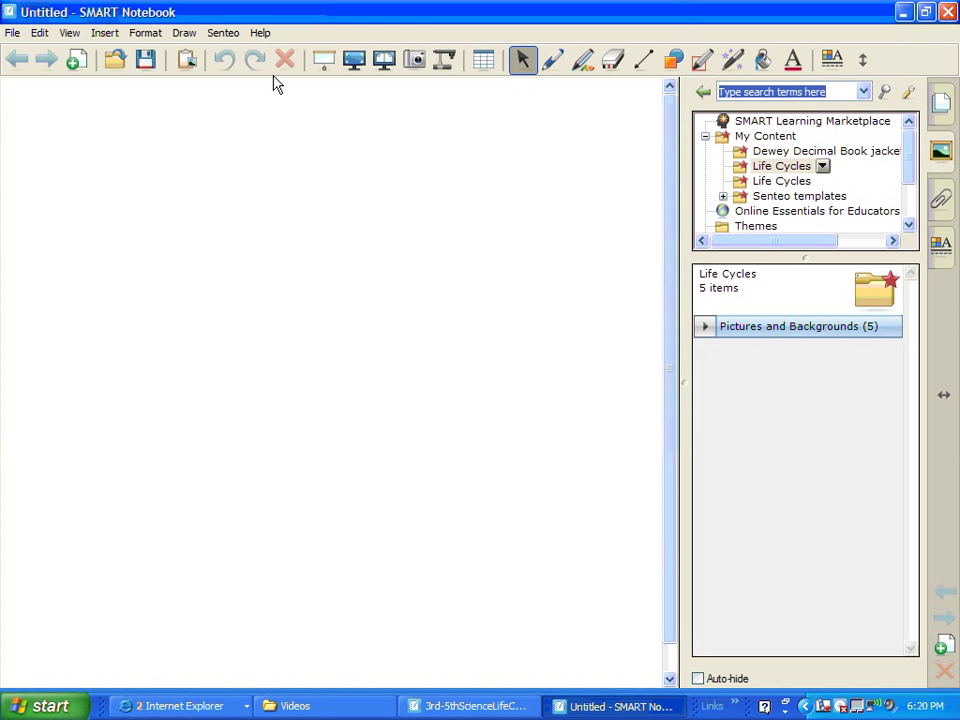
click(766, 184)
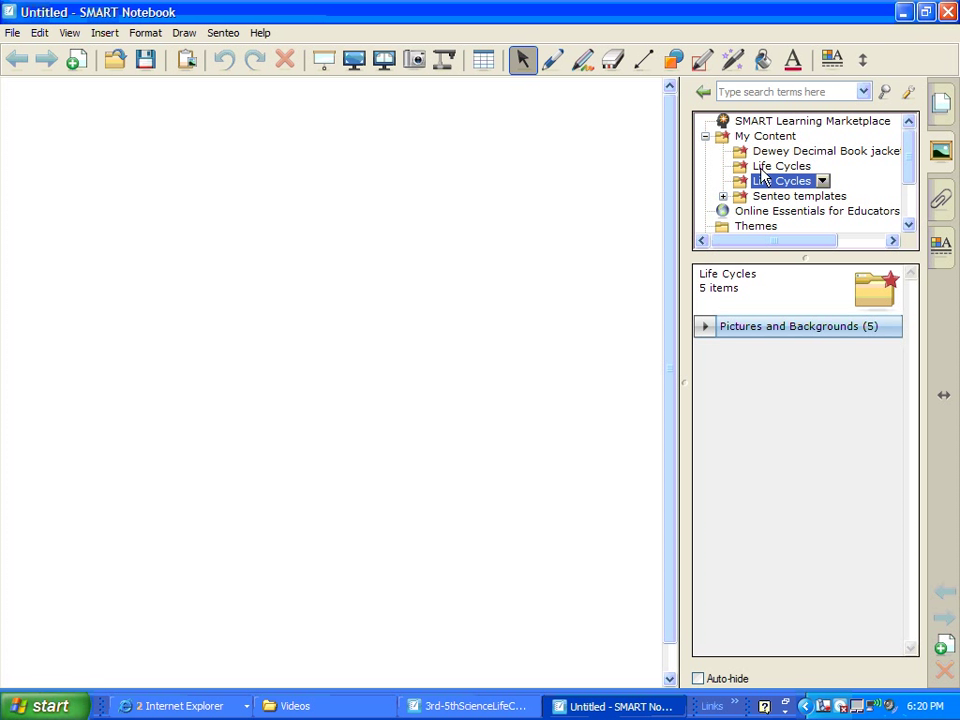
click(763, 169)
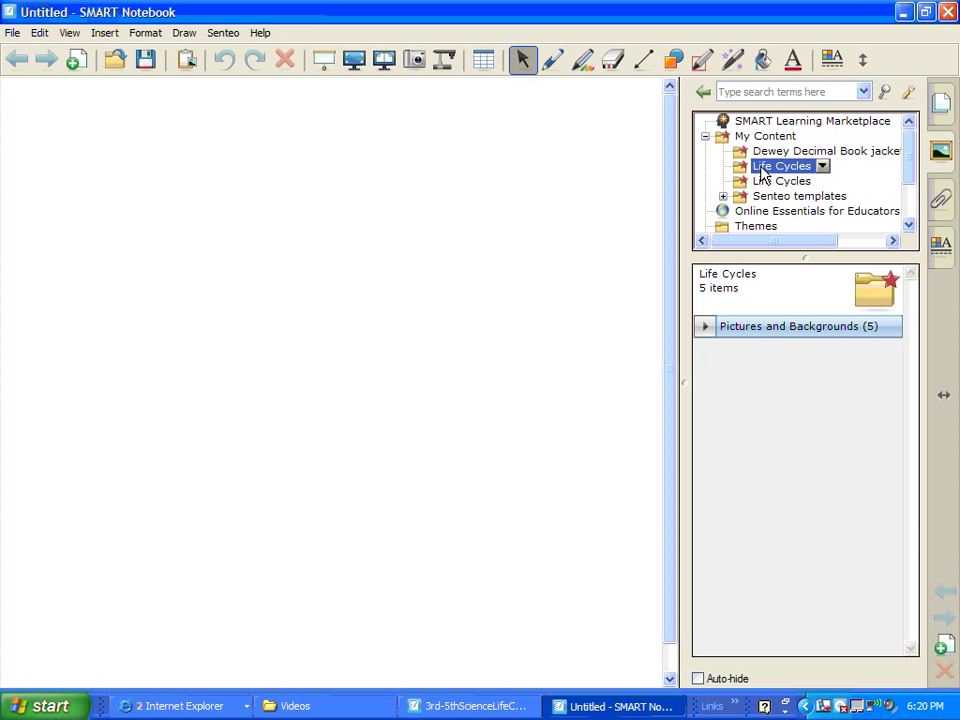
click(822, 168)
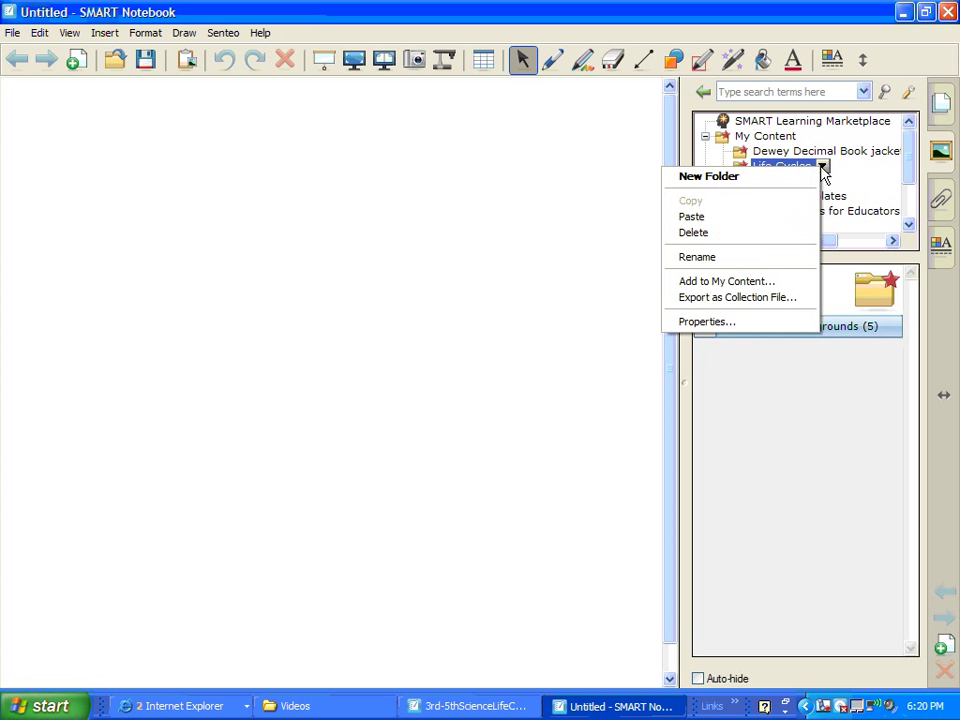
click(752, 234)
click(443, 380)
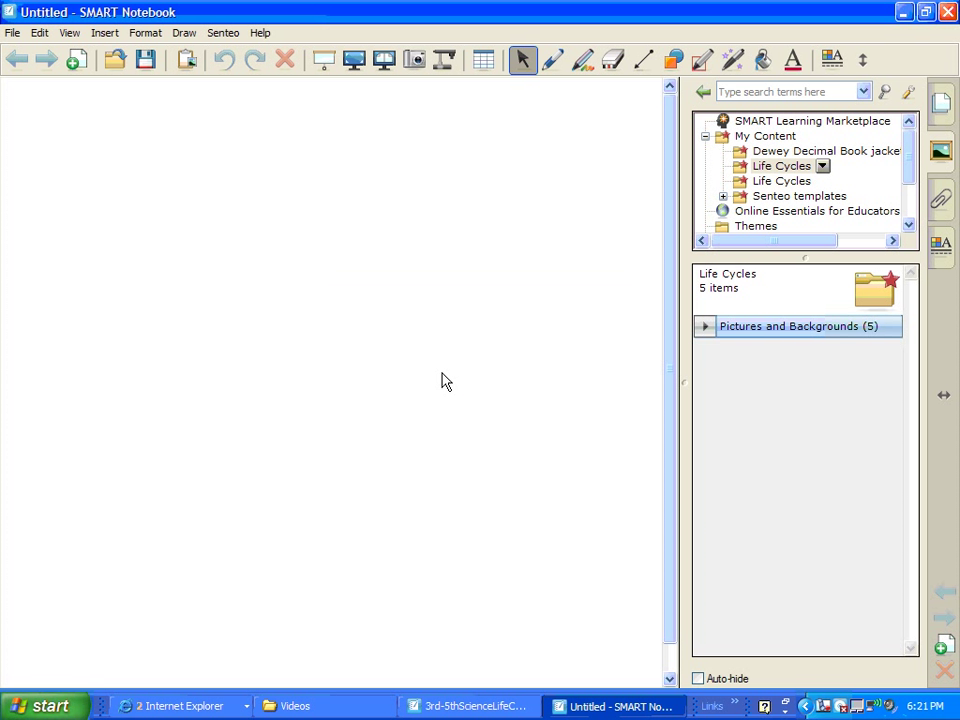
click(752, 166)
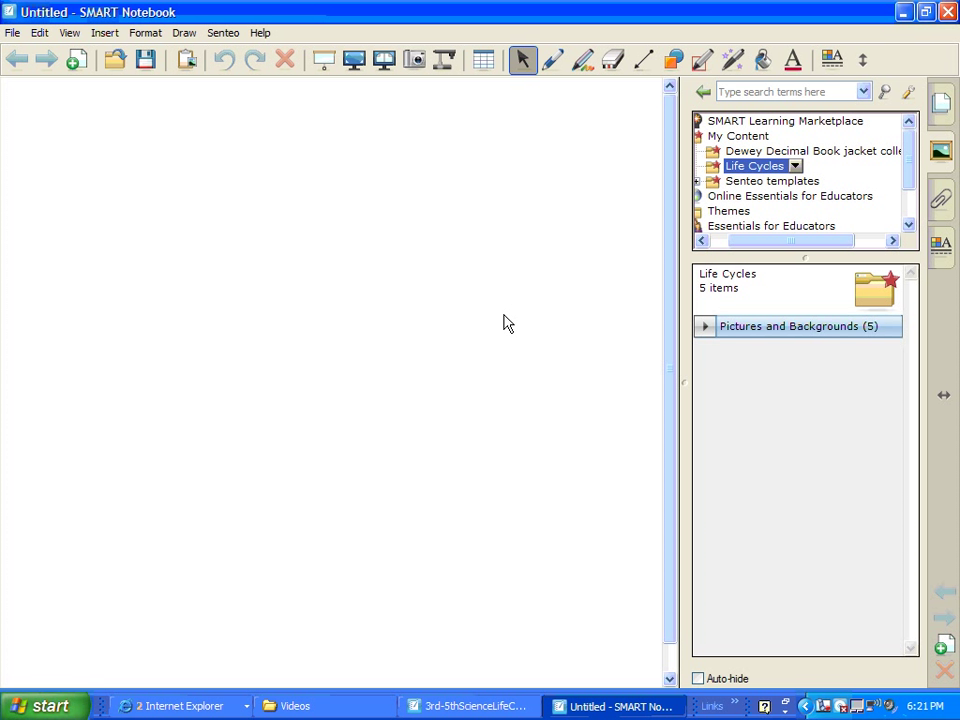
click(829, 707)
right_click(829, 707)
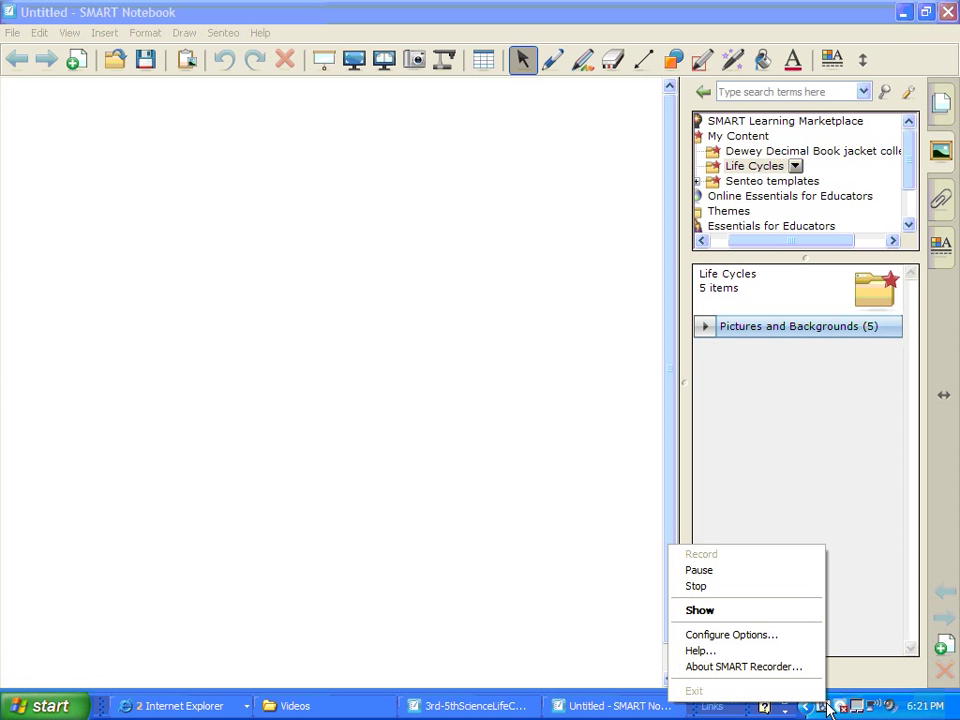